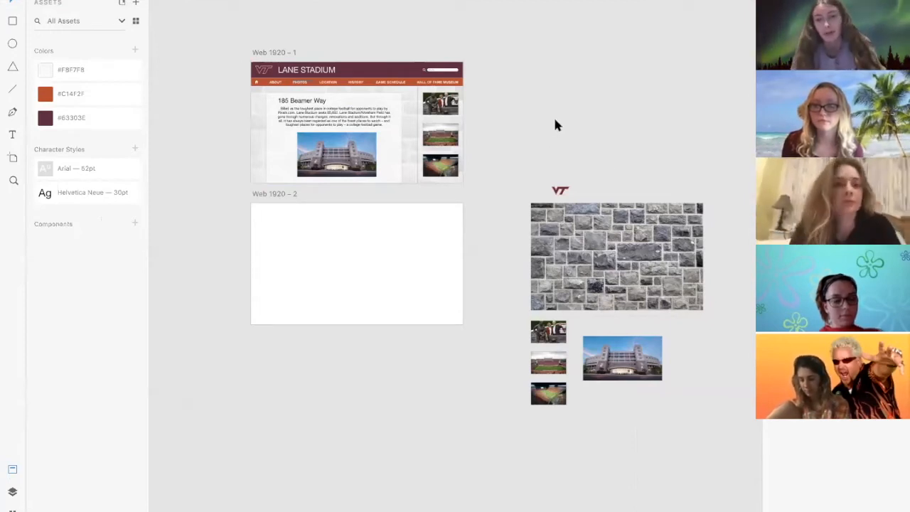
Examine the finished Lane Stadium page on artboard Web 1920 – 1, then the blank Web 1920 – 2 artboard and the source images
scroll(371, 84, up, 3)
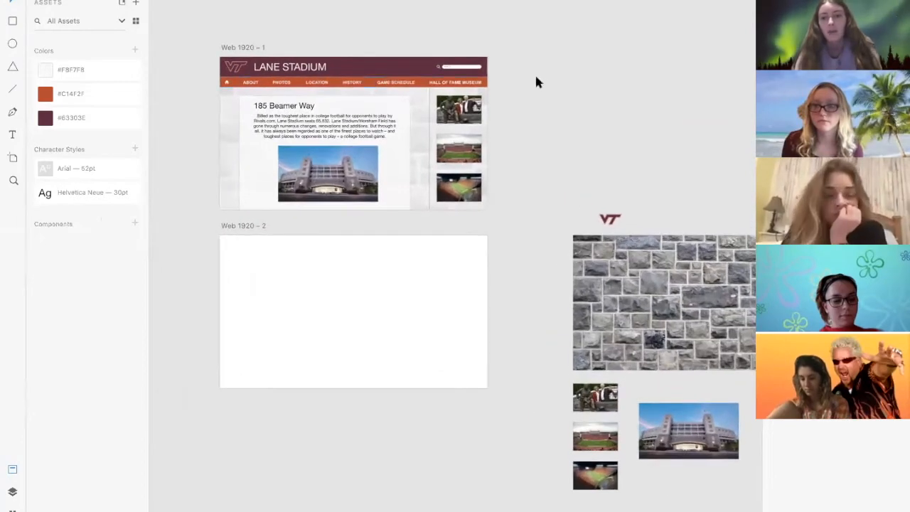
scroll(433, 85, up, 5)
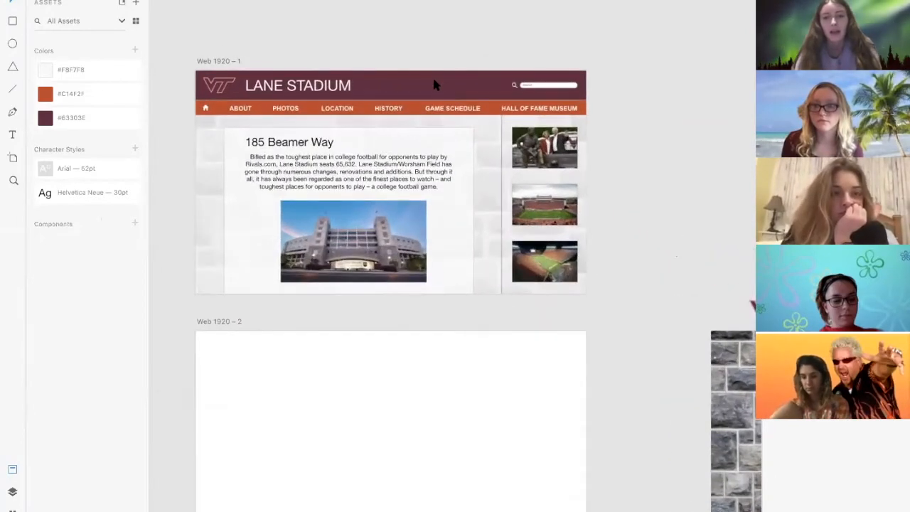
scroll(586, 81, left, 2)
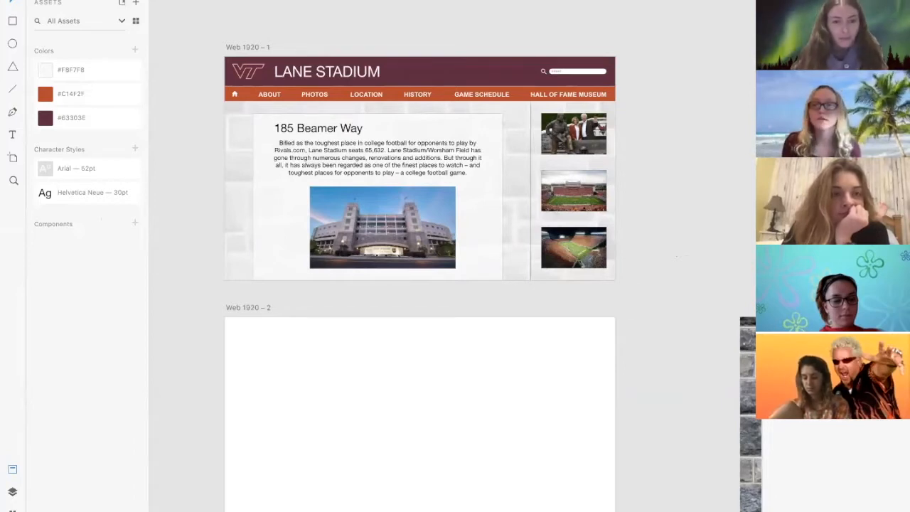
scroll(325, 202, down, 5)
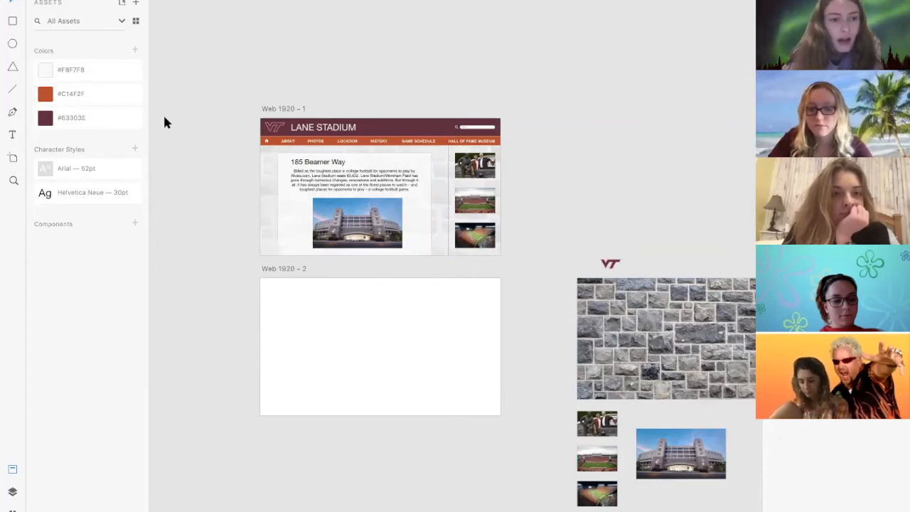
scroll(275, 154, up, 2)
scroll(275, 160, up, 2)
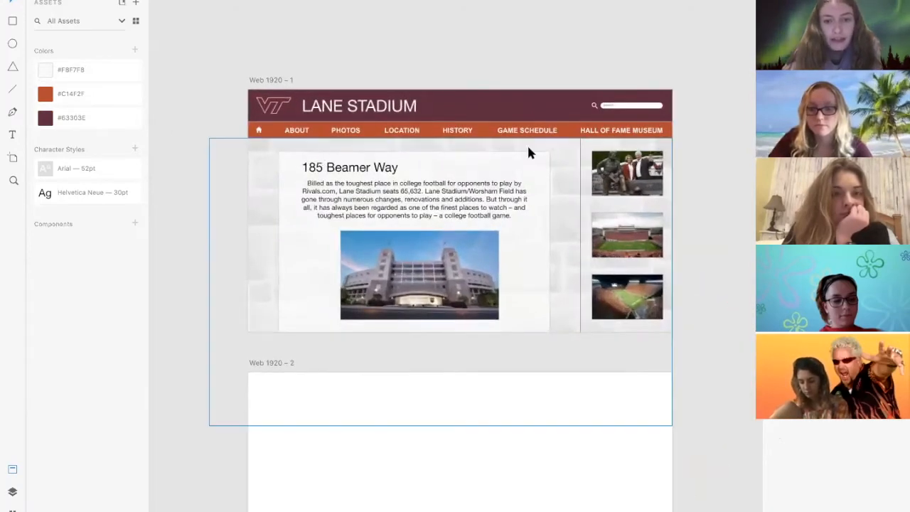
scroll(527, 143, down, 1)
scroll(527, 144, up, 2)
scroll(370, 132, down, 1)
scroll(370, 131, left, 2)
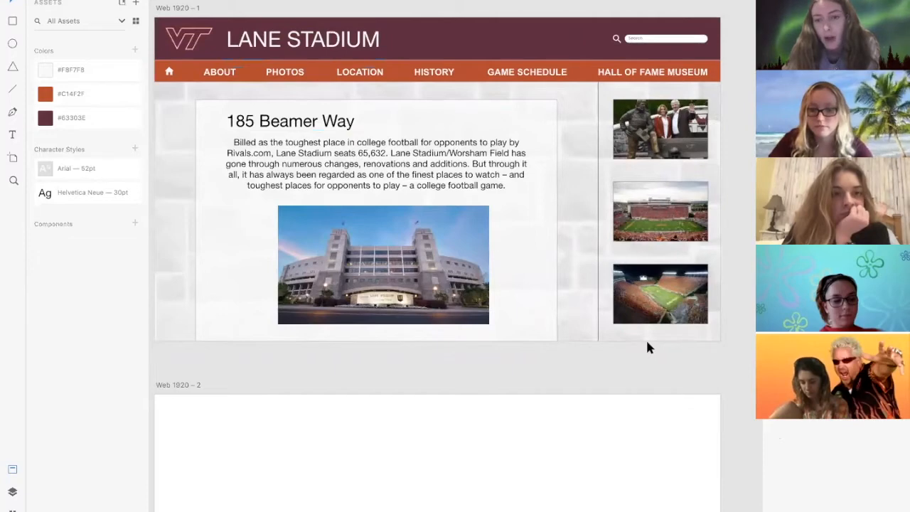
scroll(534, 213, down, 1)
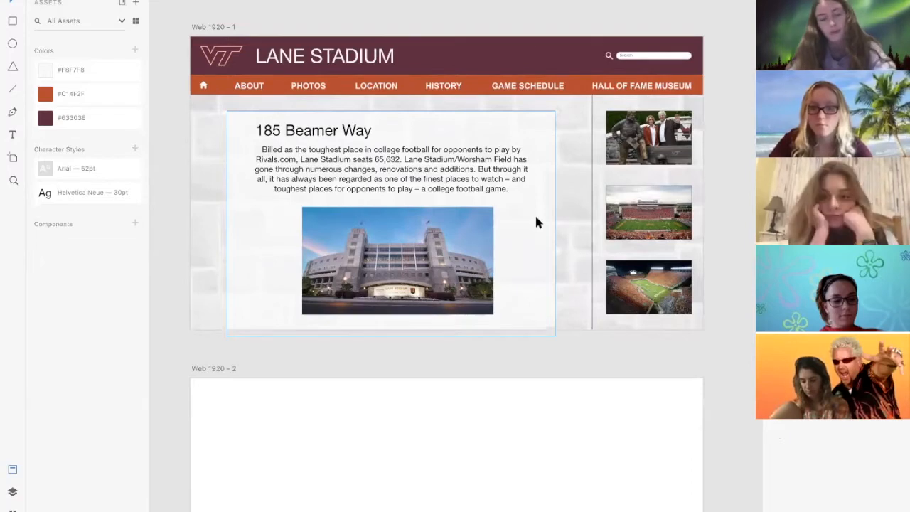
scroll(205, 227, down, 2)
scroll(264, 331, down, 3)
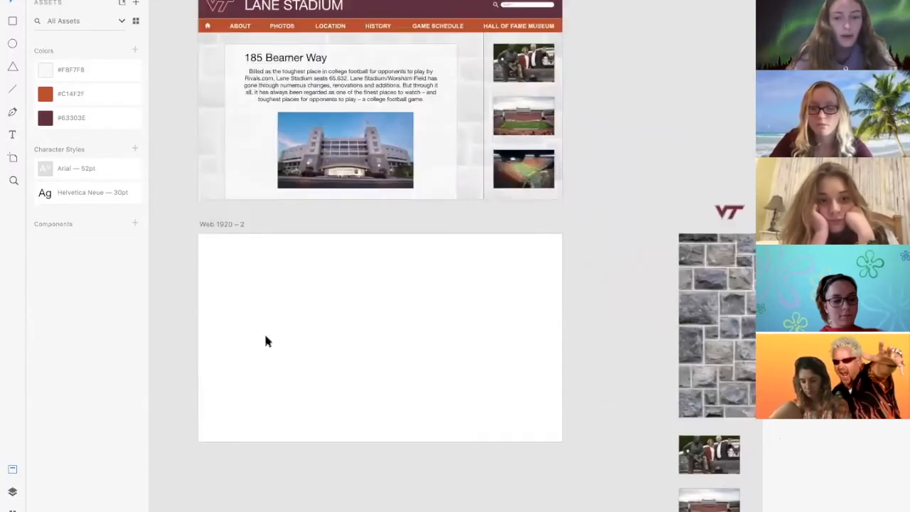
scroll(265, 341, down, 1)
scroll(265, 341, down, 2)
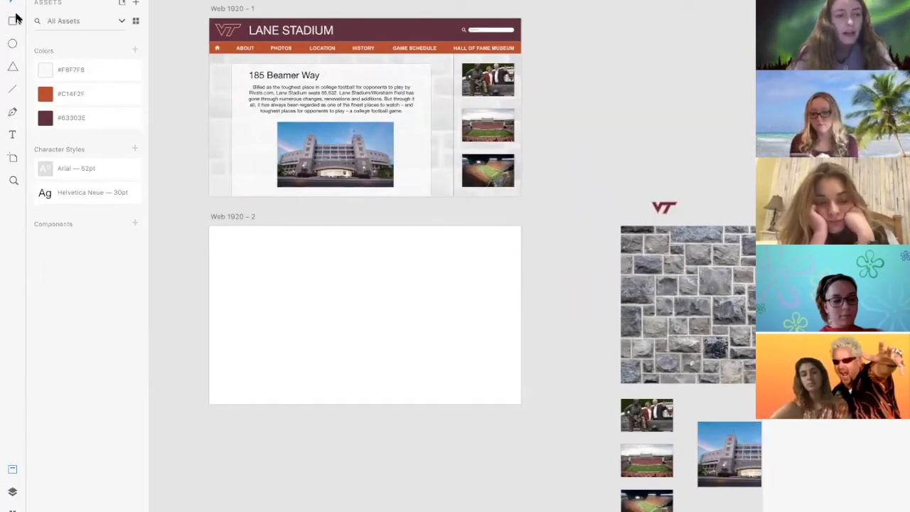
scroll(202, 137, up, 1)
scroll(262, 189, down, 2)
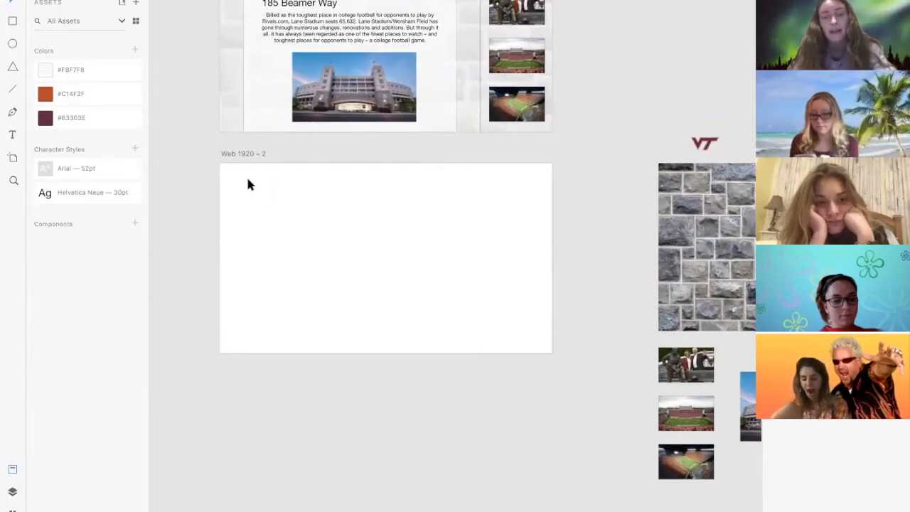
click(12, 23)
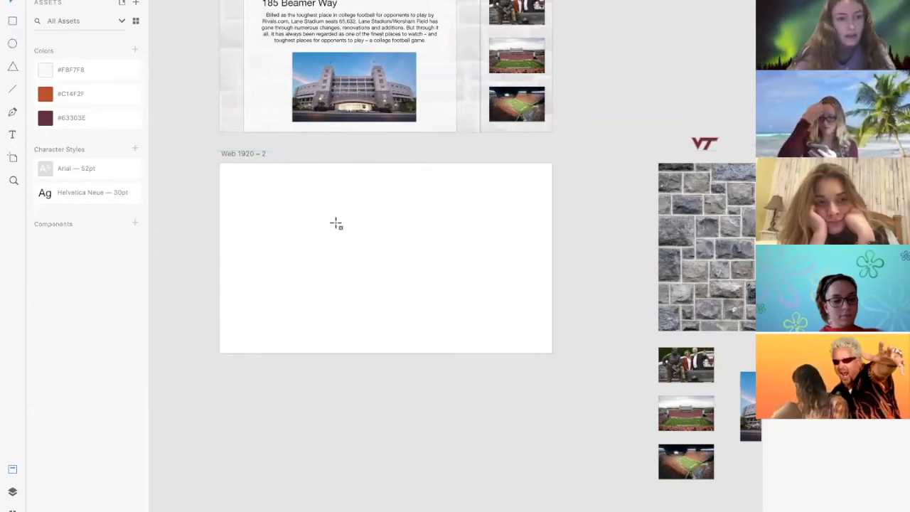
drag(231, 186, 503, 234)
key(Delete)
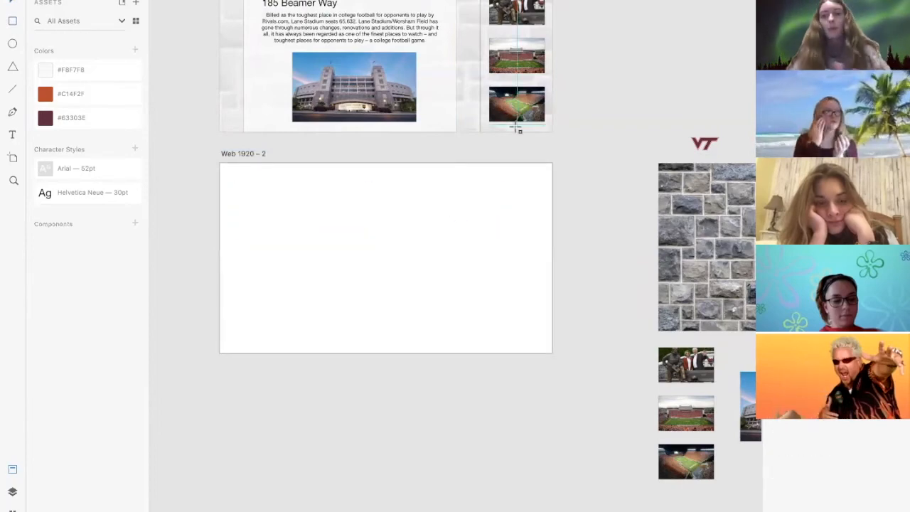
Browse the preset artboard sizes for phones, tablets, watches and web pages
scroll(516, 128, down, 3)
scroll(518, 130, right, 3)
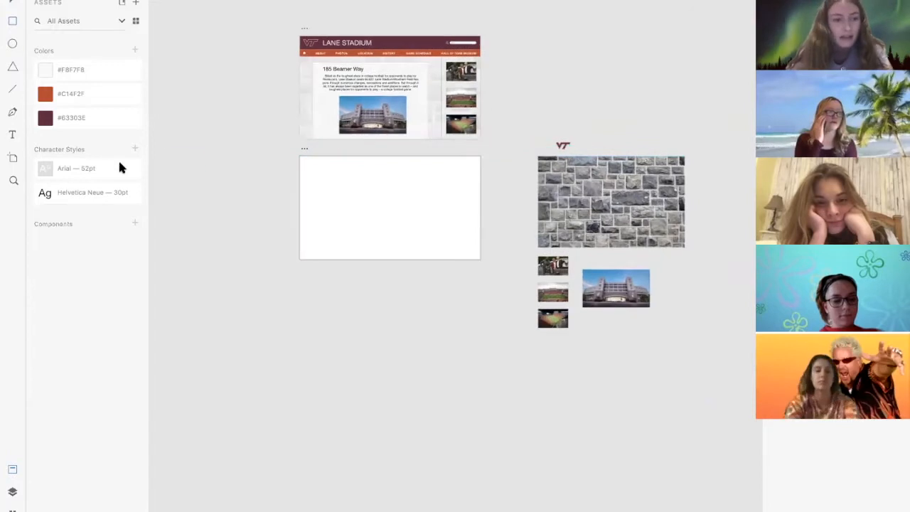
click(11, 159)
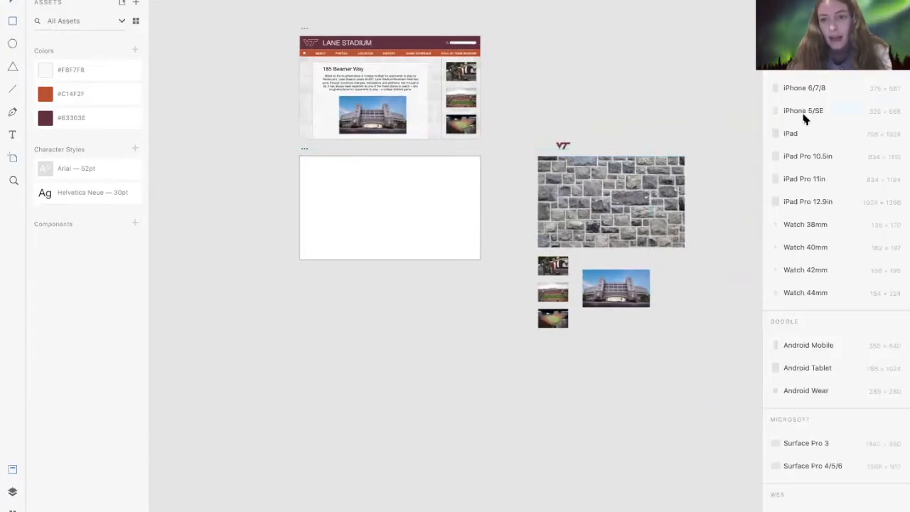
scroll(805, 200, up, 1)
scroll(804, 194, down, 1)
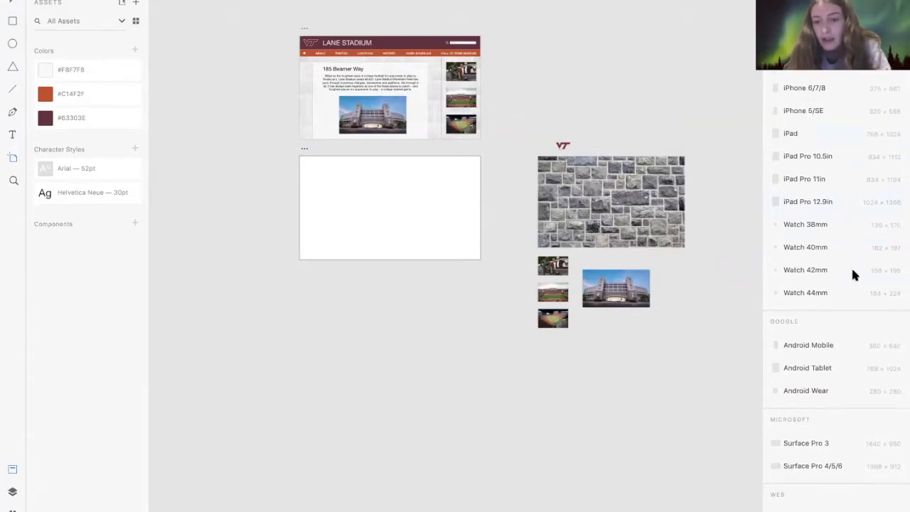
scroll(851, 269, down, 1)
scroll(831, 298, down, 1)
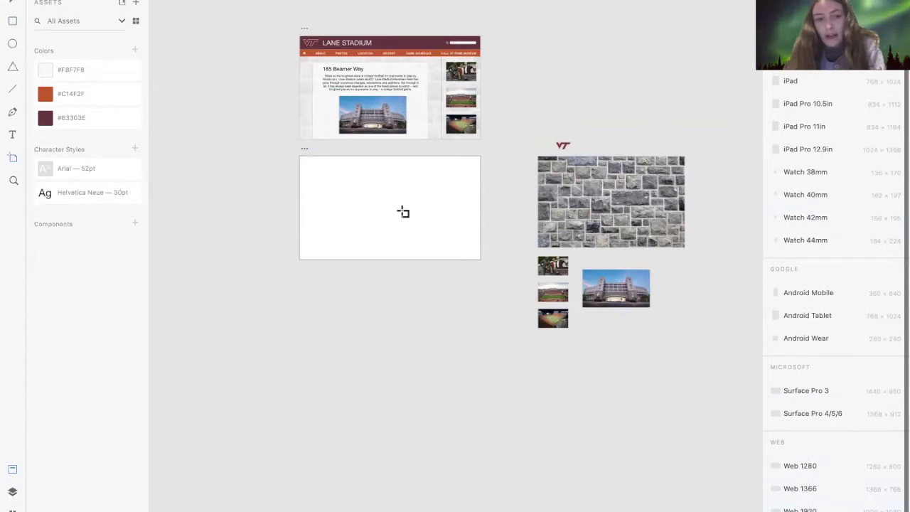
scroll(901, 299, up, 1)
scroll(843, 219, up, 3)
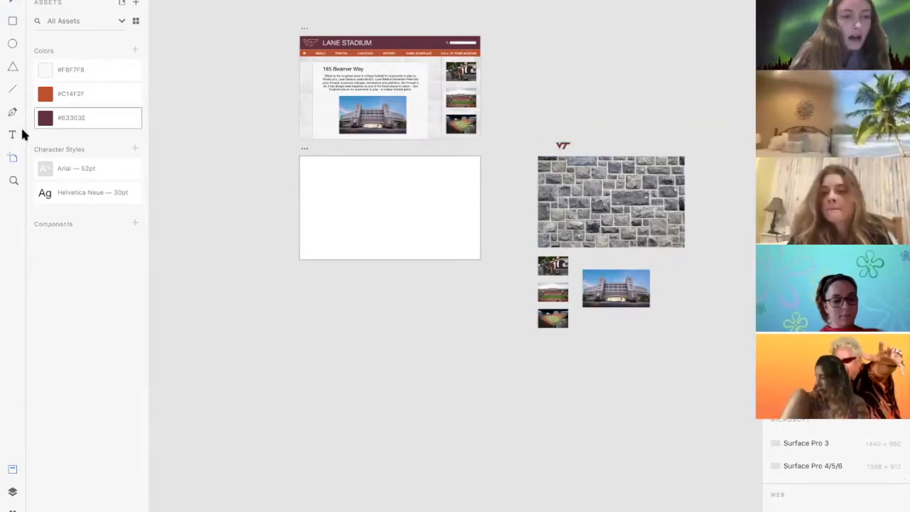
scroll(288, 155, up, 2)
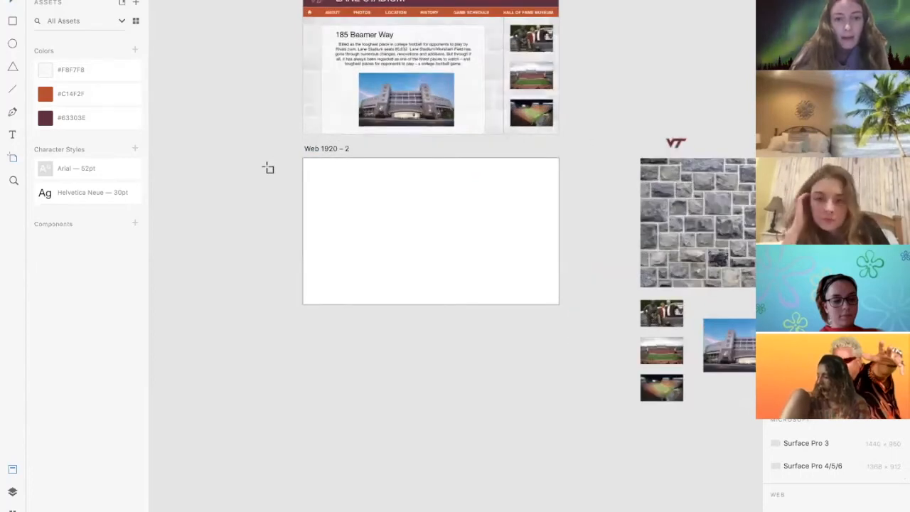
scroll(266, 168, up, 1)
scroll(369, 157, up, 3)
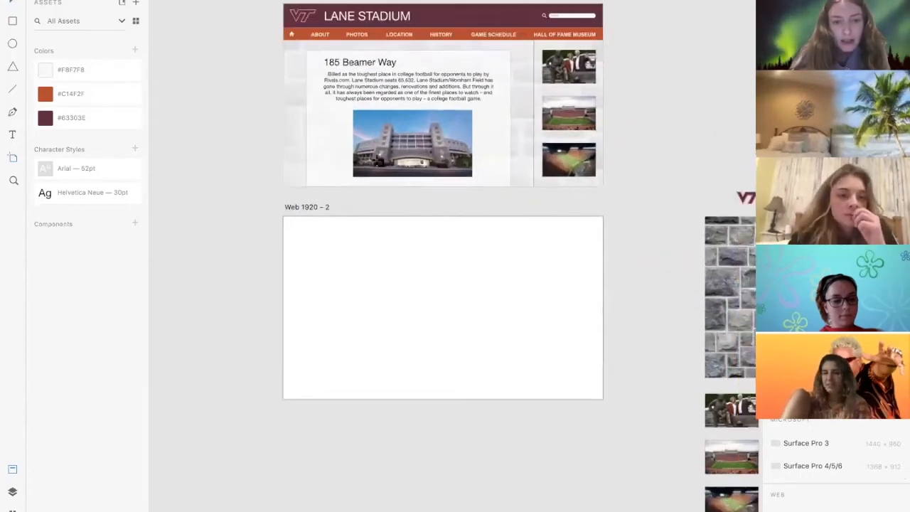
click(12, 135)
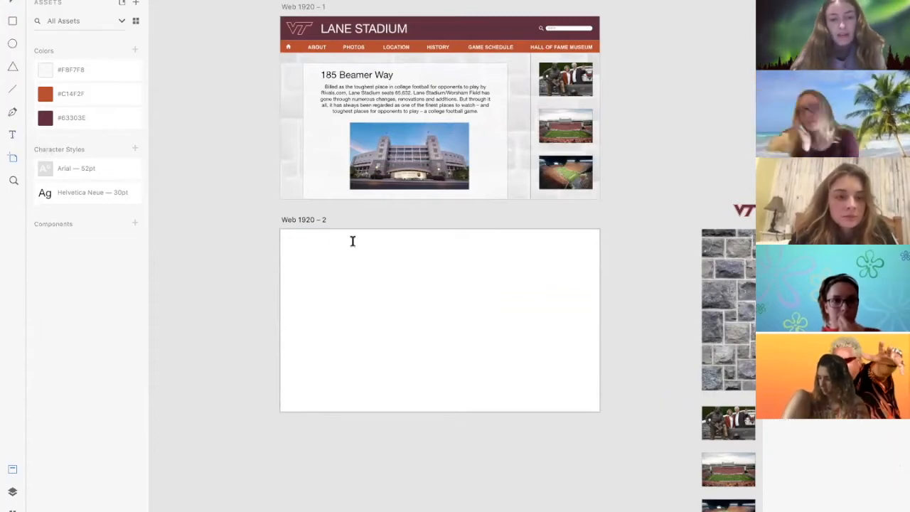
scroll(351, 244, up, 3)
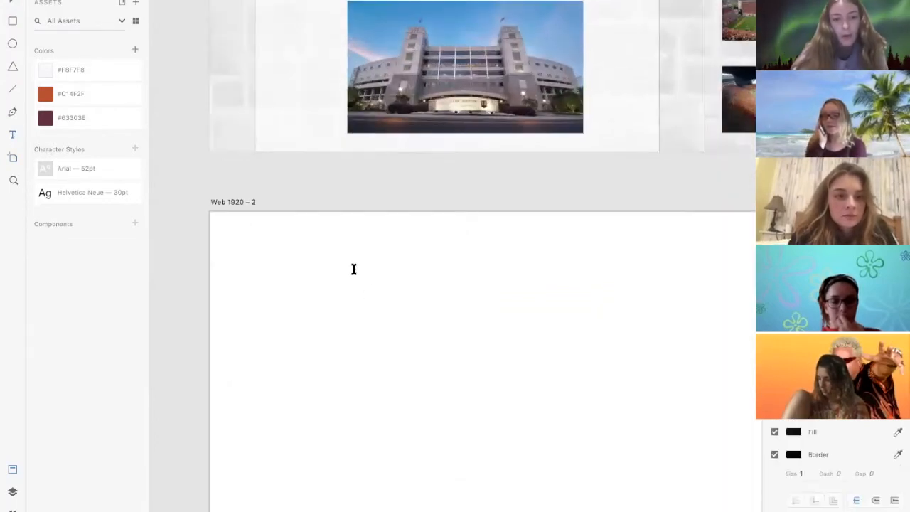
text(oeqj)
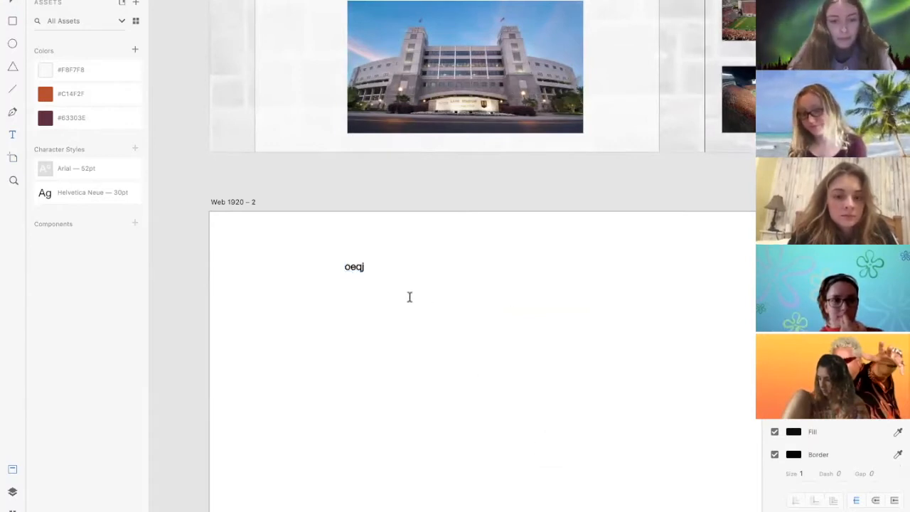
key(BackSpace)
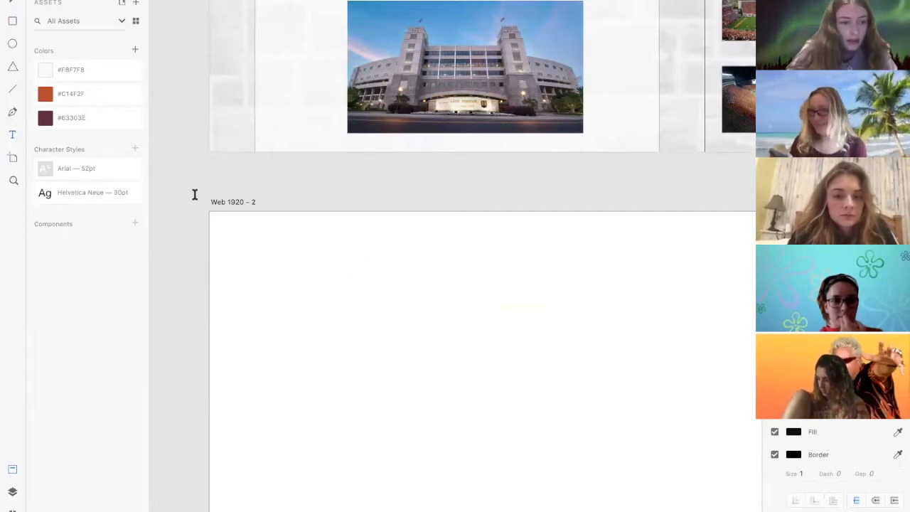
View the installed Icons 4 Design plugin and examine the home and search icons on the Lane Stadium page
scroll(194, 194, down, 3)
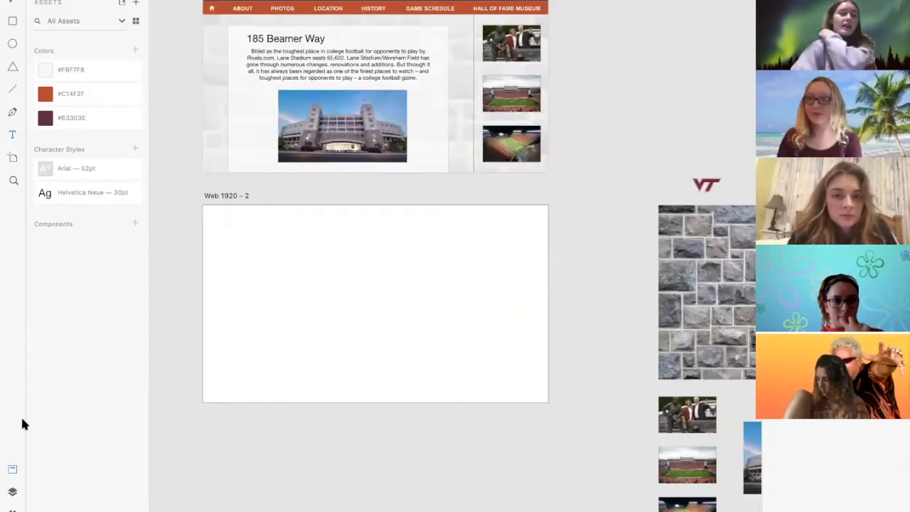
click(12, 509)
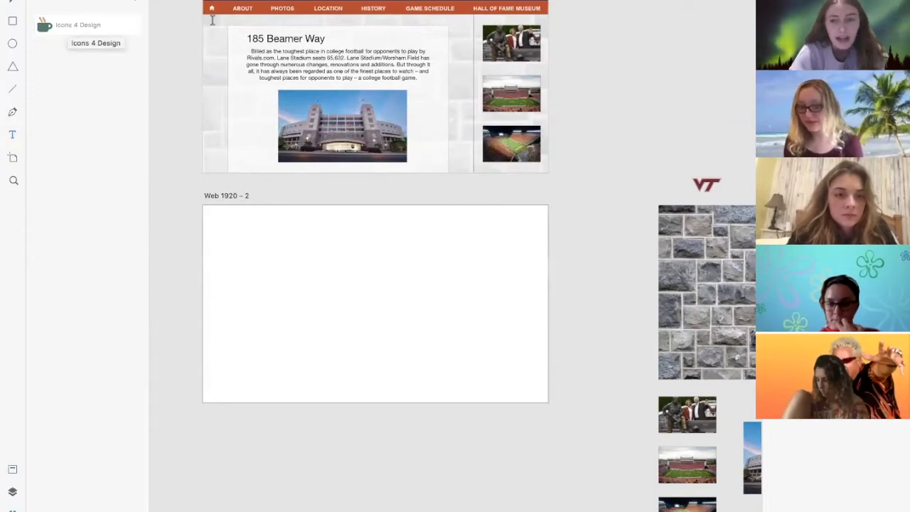
scroll(274, 42, up, 5)
scroll(274, 43, left, 2)
scroll(269, 95, up, 8)
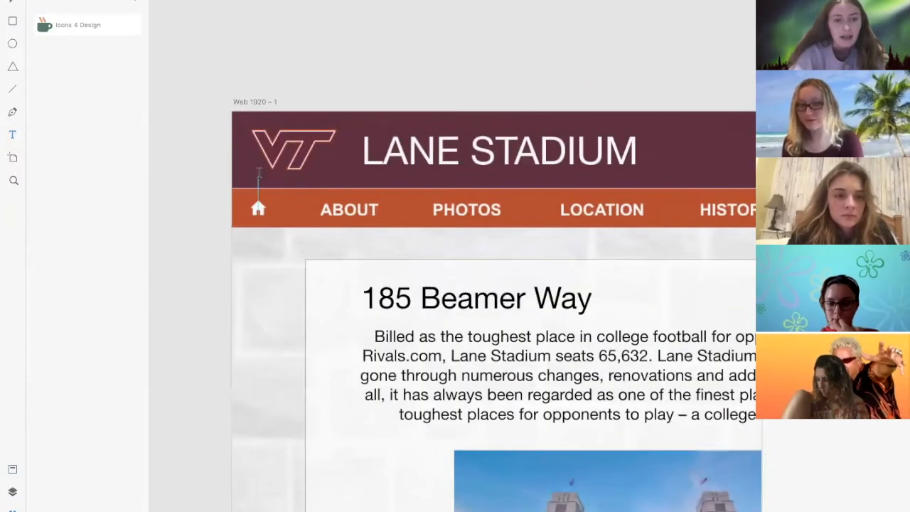
scroll(576, 109, right, 10)
scroll(576, 109, up, 1)
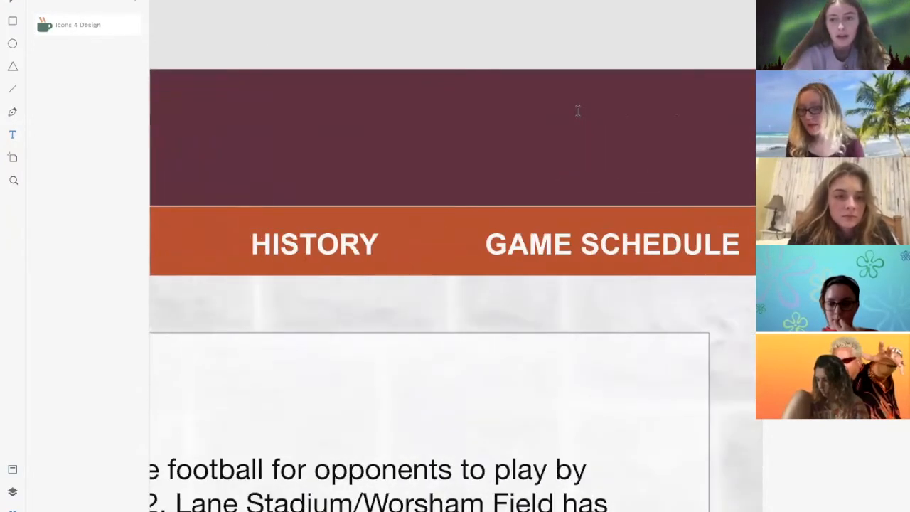
scroll(554, 156, down, 5)
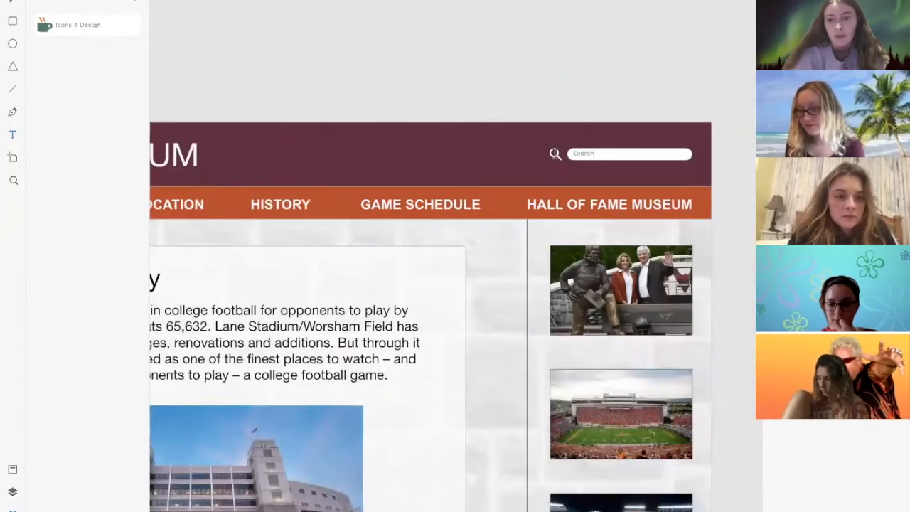
scroll(554, 155, down, 3)
scroll(555, 155, down, 3)
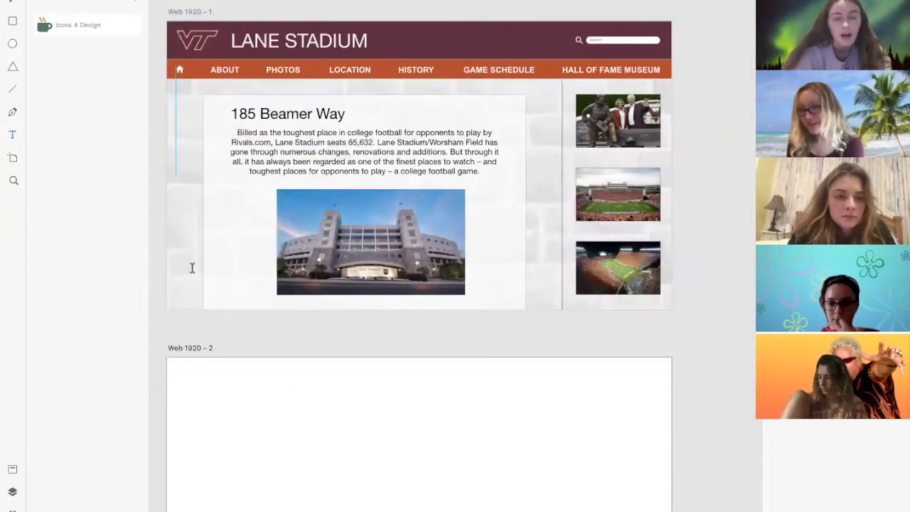
scroll(191, 270, down, 2)
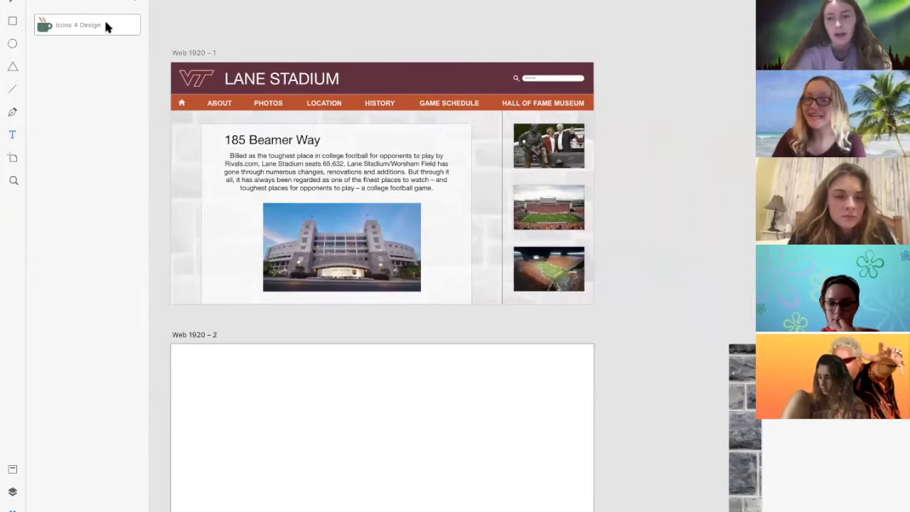
Review the saved document colors and character styles alongside their use on the Lane Stadium page
click(11, 471)
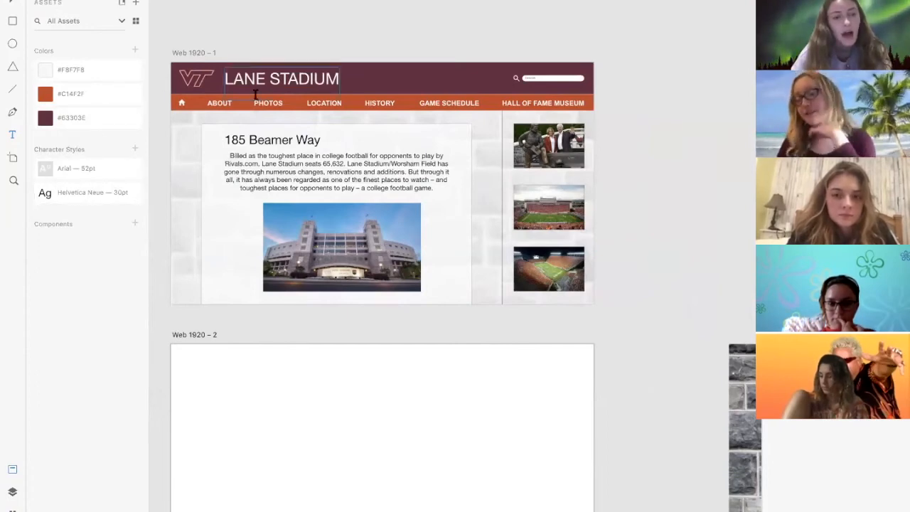
scroll(254, 95, up, 3)
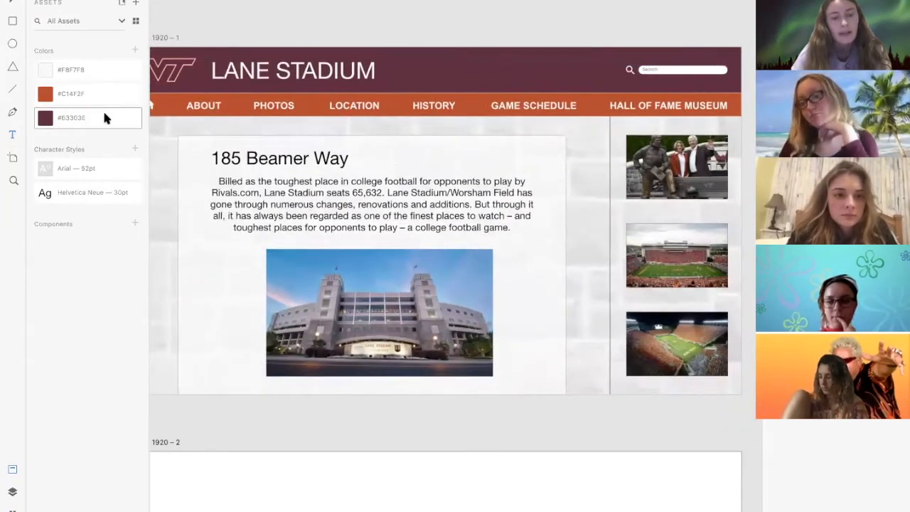
scroll(311, 165, down, 2)
scroll(311, 165, down, 3)
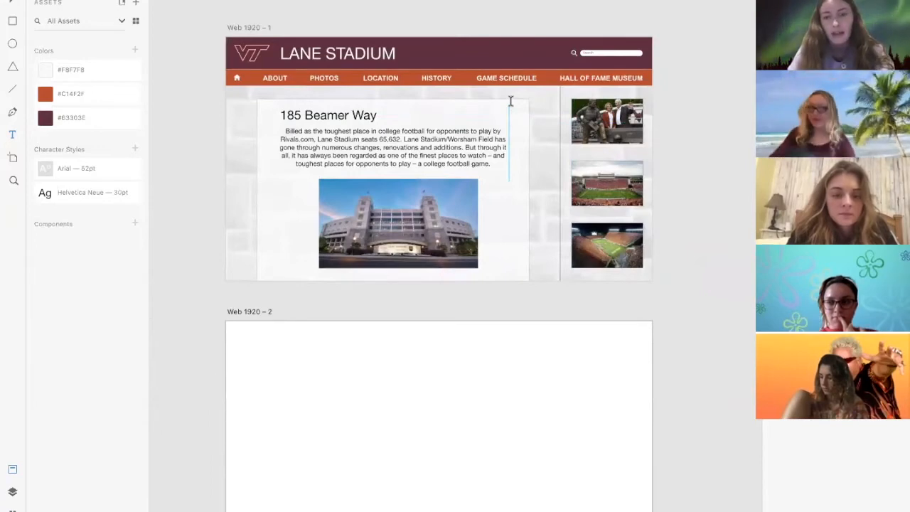
scroll(510, 101, down, 3)
scroll(504, 94, up, 3)
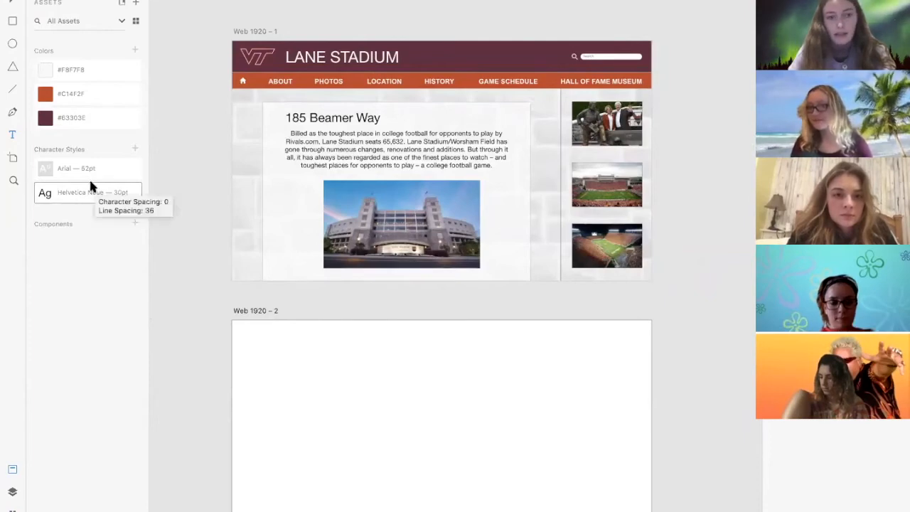
scroll(193, 196, down, 3)
scroll(192, 196, down, 1)
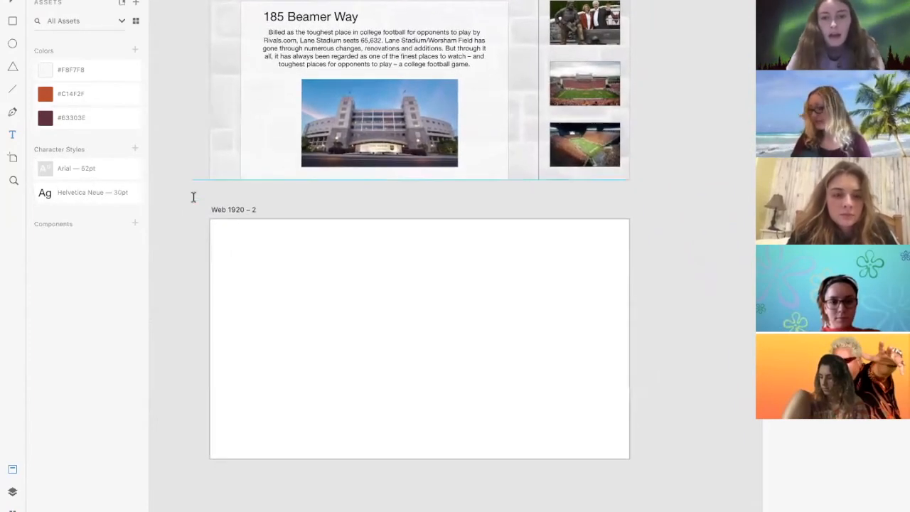
Draw two stacked full-width rectangles at the top of Web 1920 – 2, about 1889 × 146 and 1889 × 78
scroll(193, 197, down, 5)
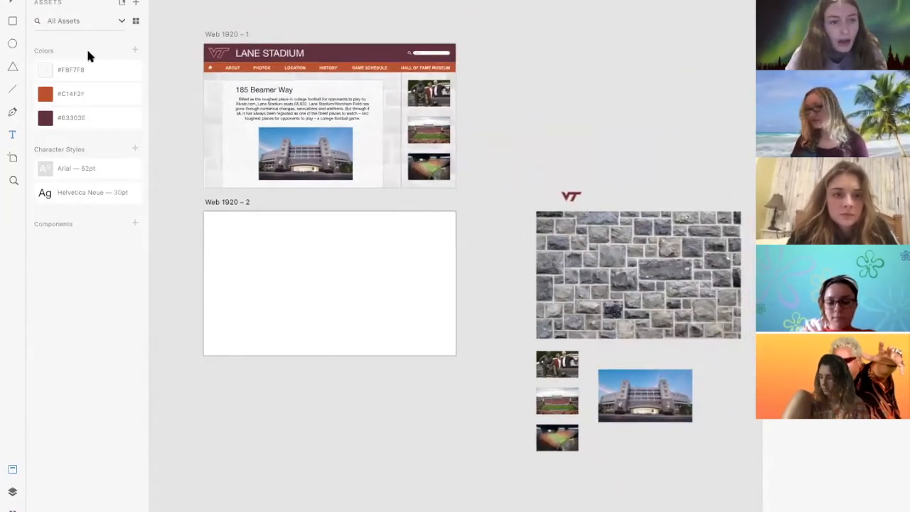
scroll(263, 57, up, 2)
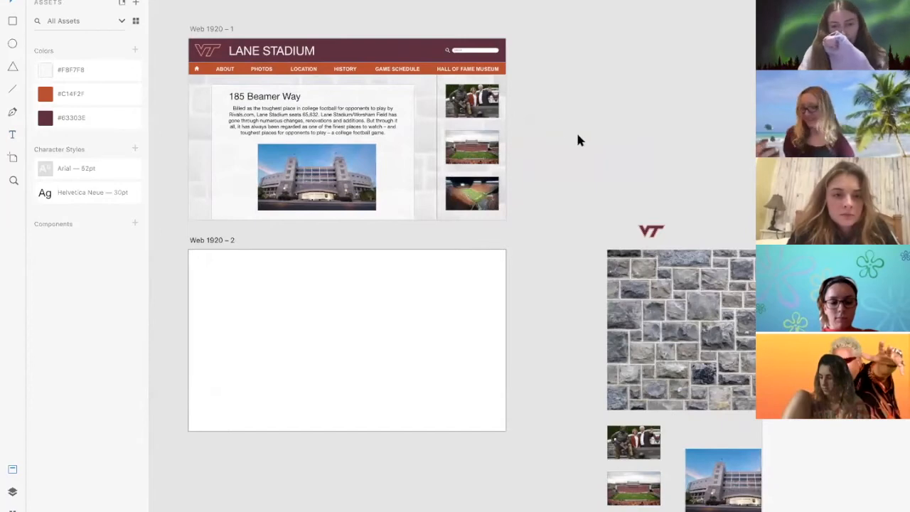
scroll(552, 211, down, 2)
scroll(552, 211, down, 3)
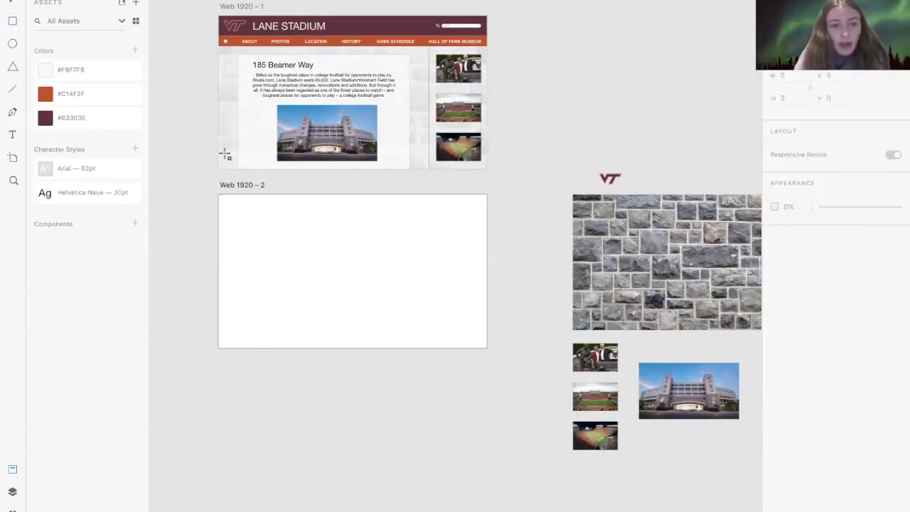
scroll(198, 161, up, 2)
scroll(251, 155, up, 2)
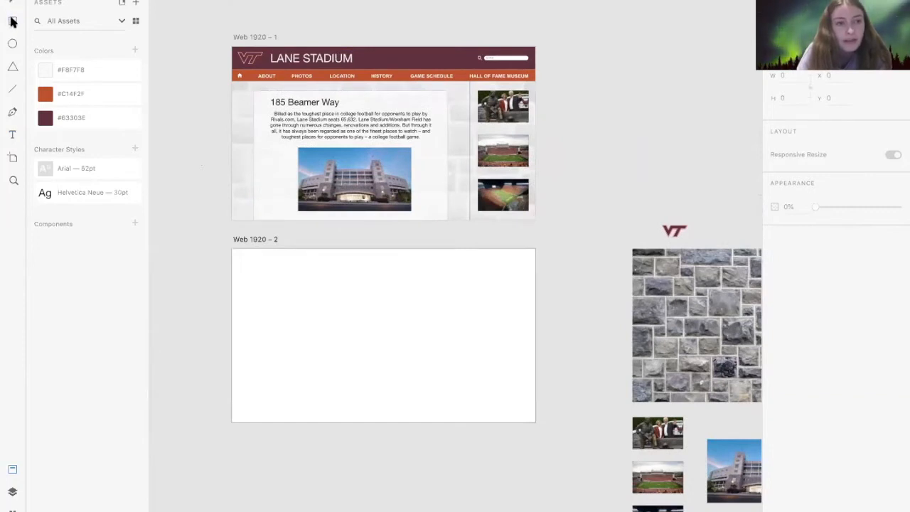
drag(235, 250, 535, 271)
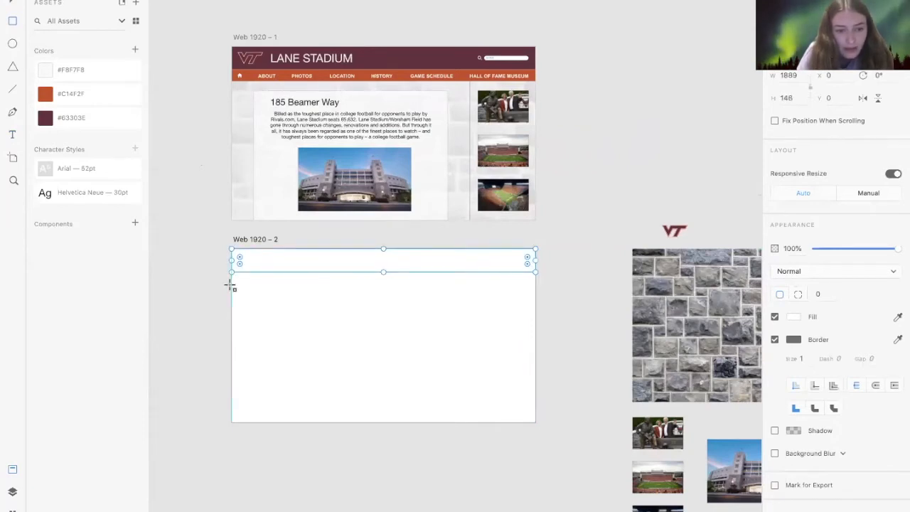
drag(230, 286, 534, 272)
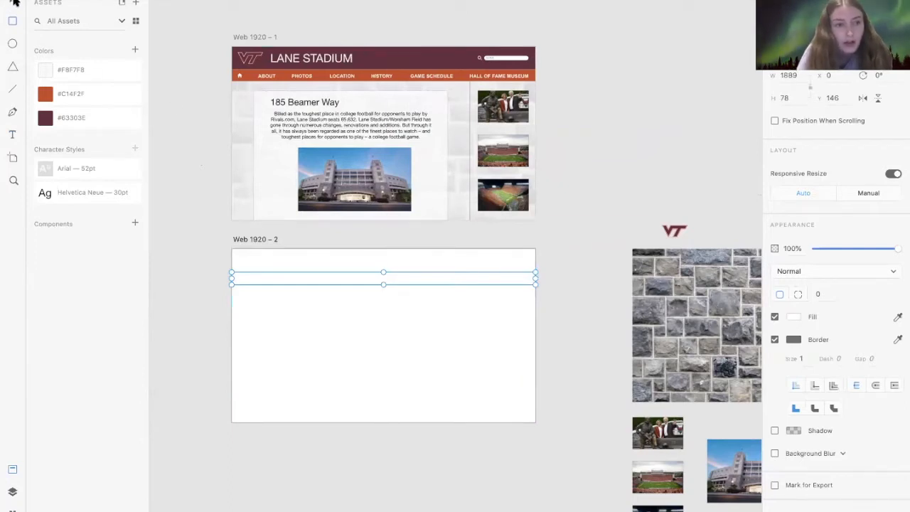
Fill the upper rectangle with the maroon sampled from the Web 1920 – 1 header and view the option for adding colors to the assets
click(517, 265)
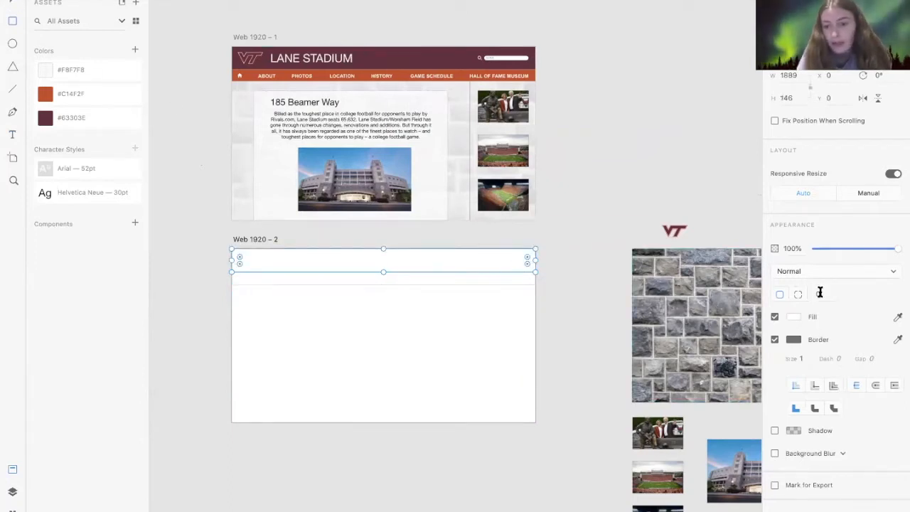
click(897, 319)
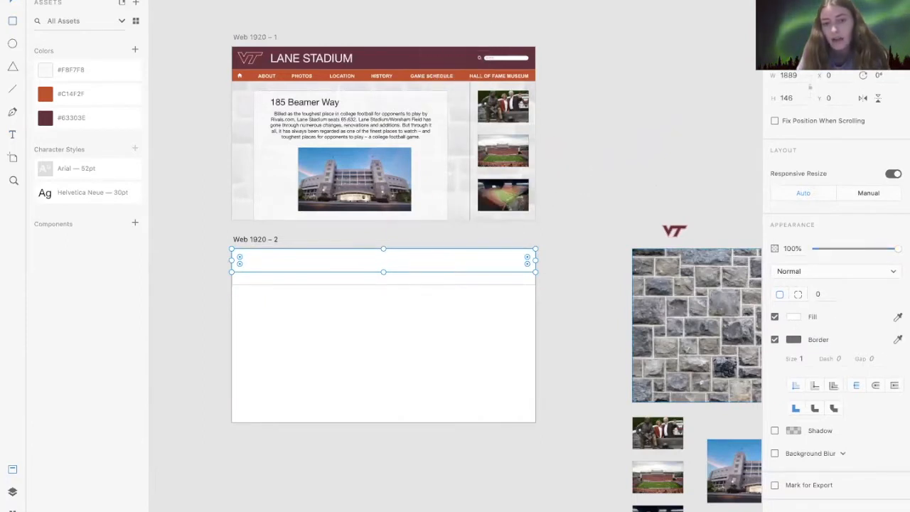
click(898, 317)
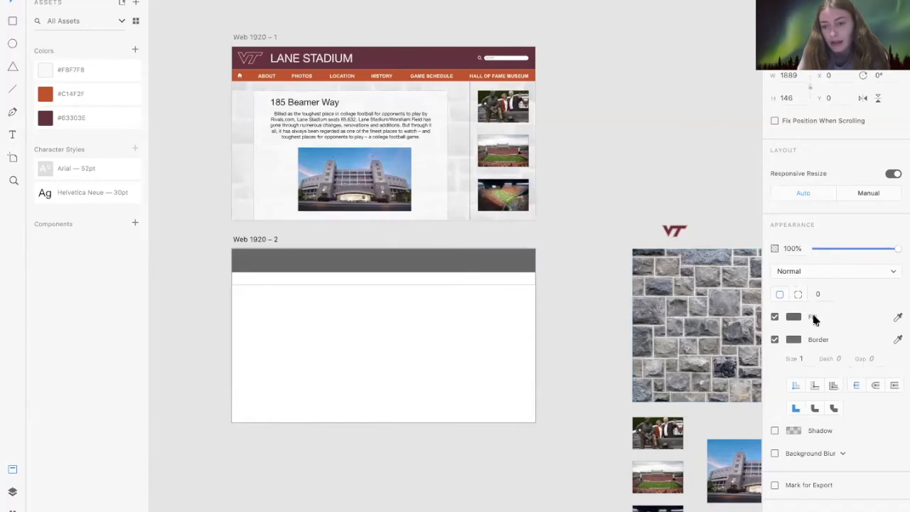
click(795, 316)
drag(702, 292, 709, 323)
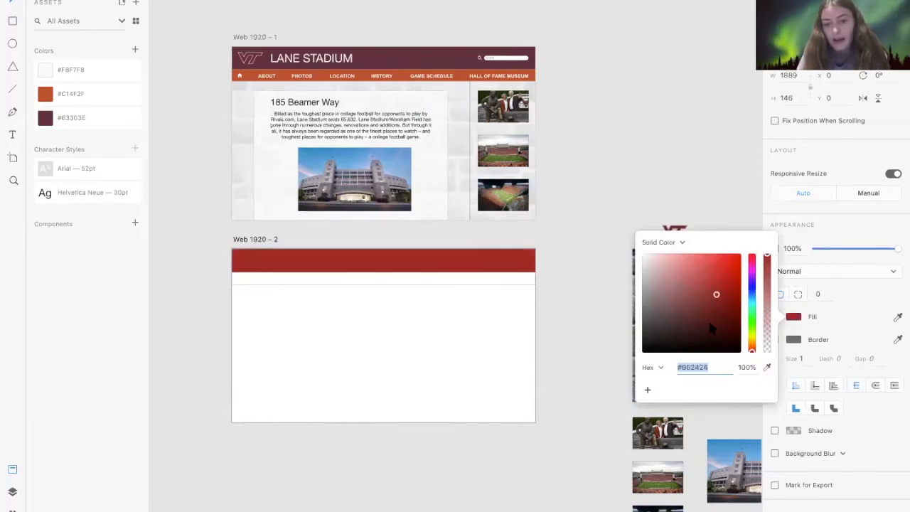
click(898, 317)
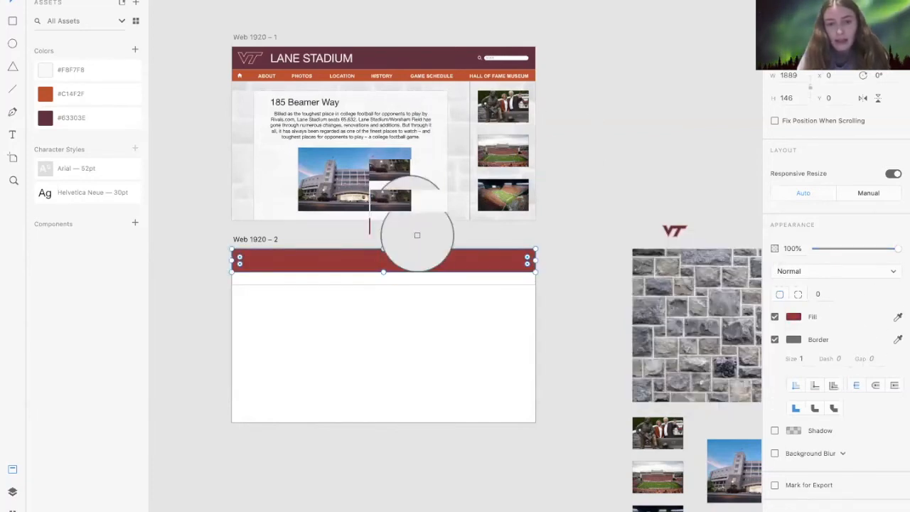
click(411, 63)
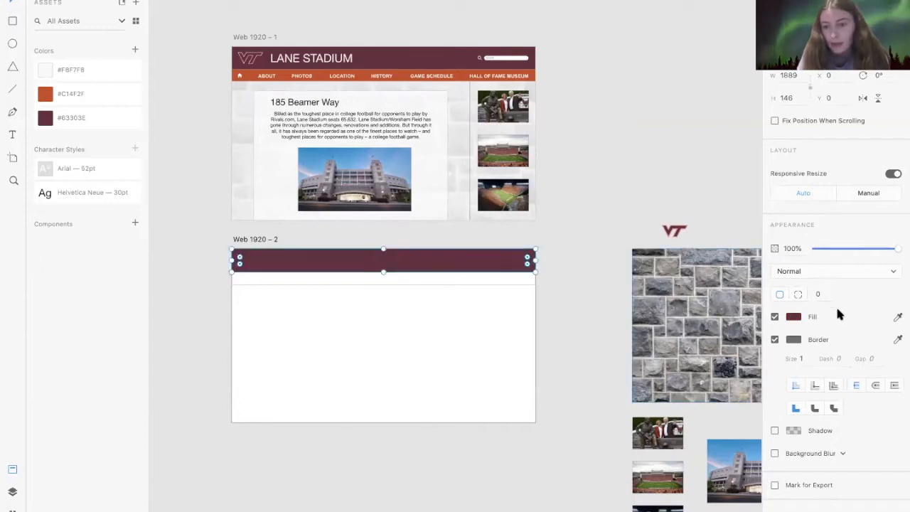
right_click(459, 258)
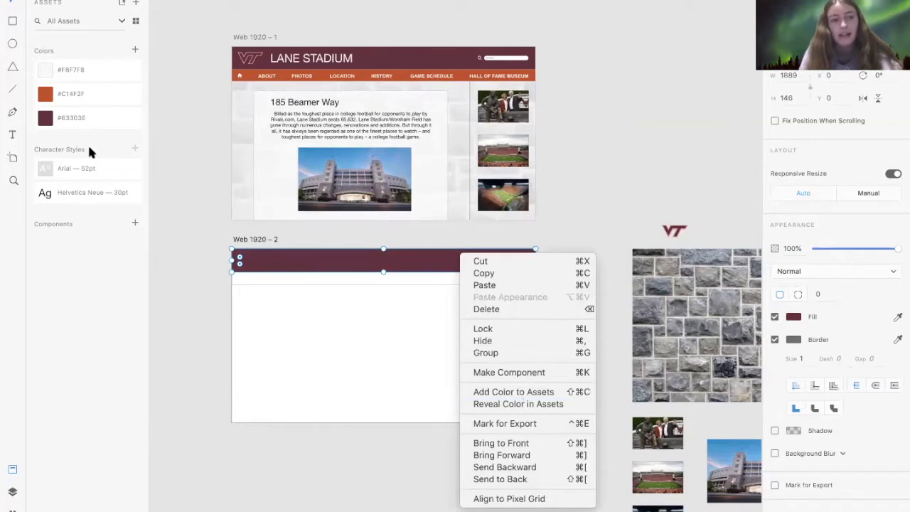
click(177, 151)
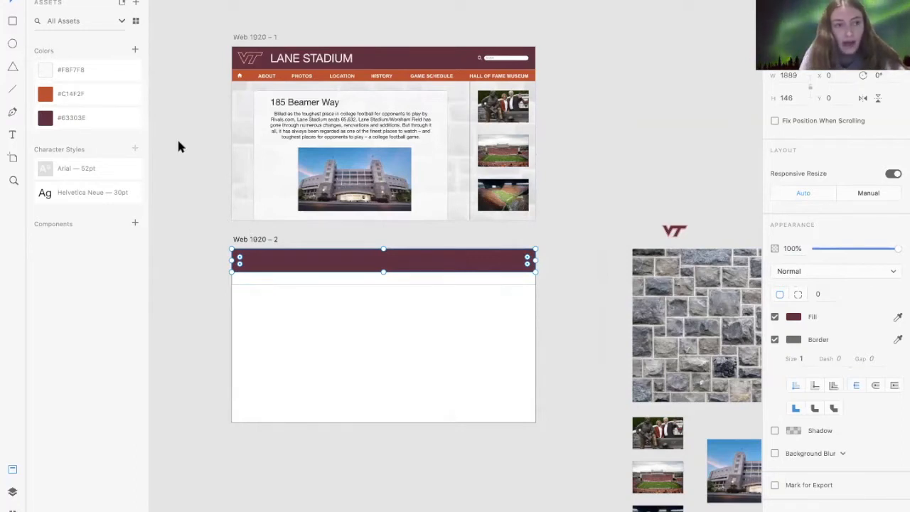
Fill the lower rectangle with the saved orange #C14F2F and deselect it
click(330, 278)
right_click(329, 278)
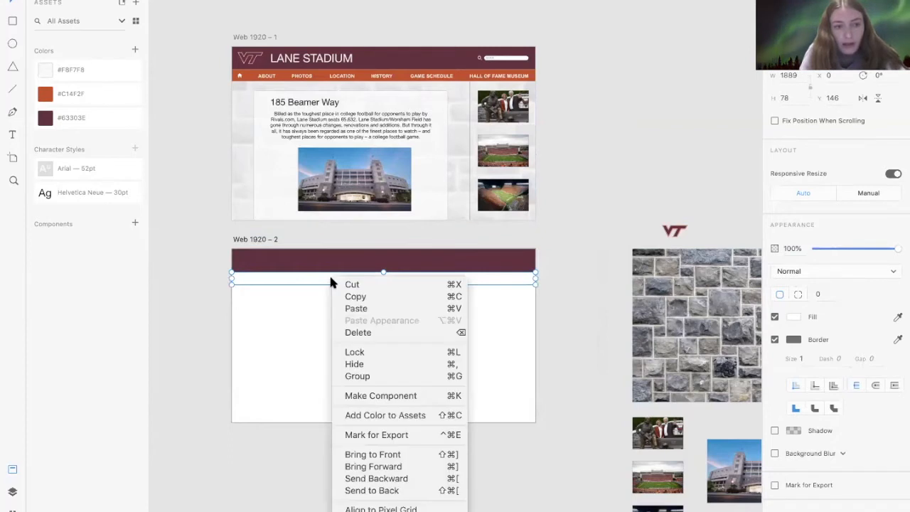
click(86, 91)
click(86, 91)
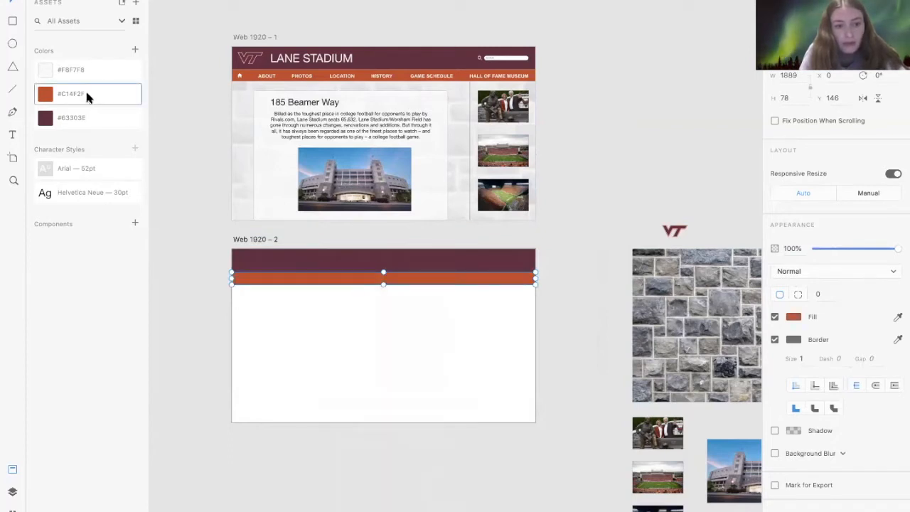
click(200, 152)
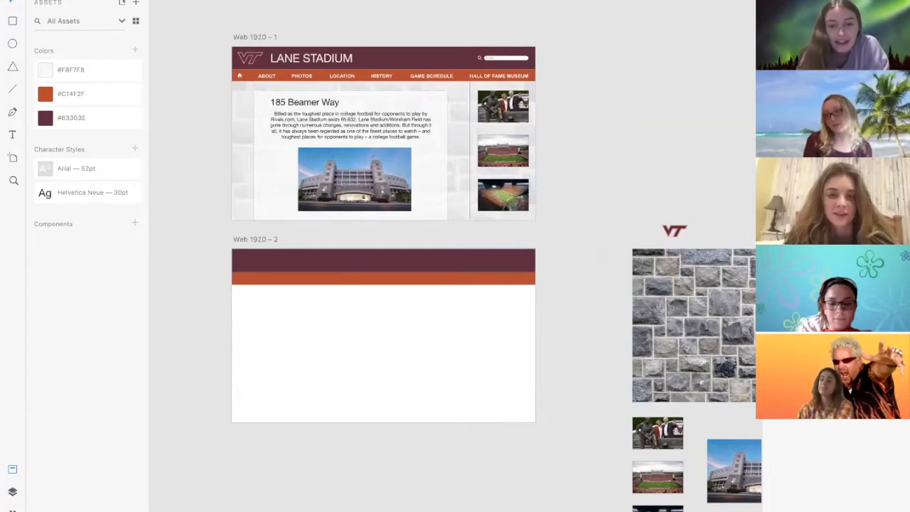
Move the VT logo from above the stone wall image onto the left end of the maroon bar on Web 1920 – 2
scroll(253, 71, up, 3)
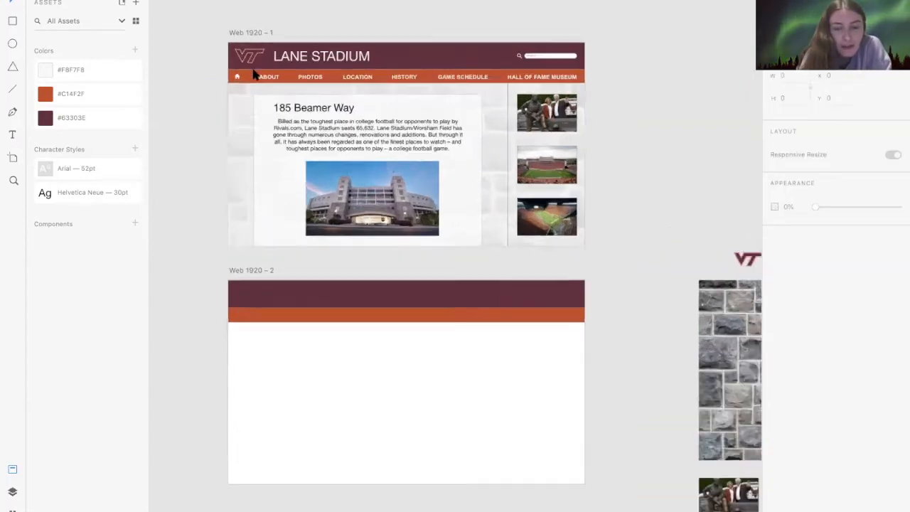
scroll(723, 211, right, 3)
scroll(724, 212, down, 2)
scroll(723, 216, down, 3)
scroll(723, 215, right, 5)
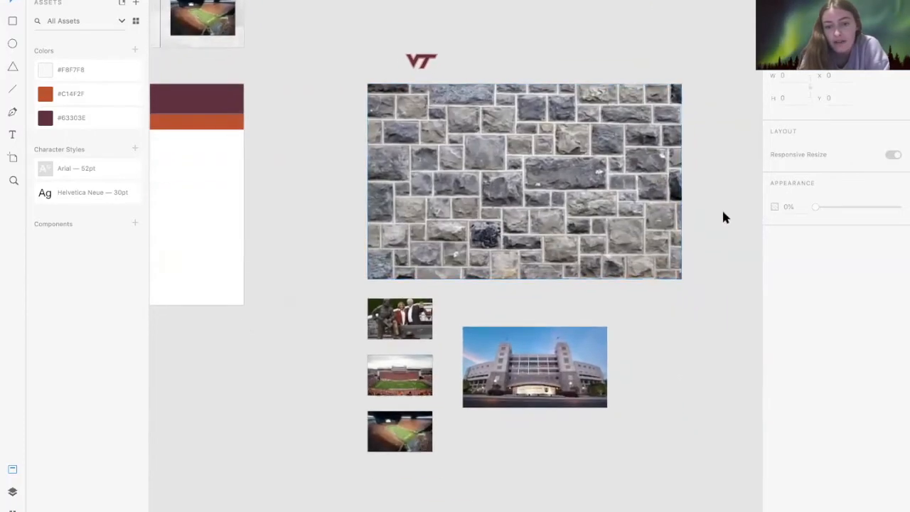
scroll(418, 152, left, 3)
scroll(419, 152, up, 1)
scroll(400, 120, up, 3)
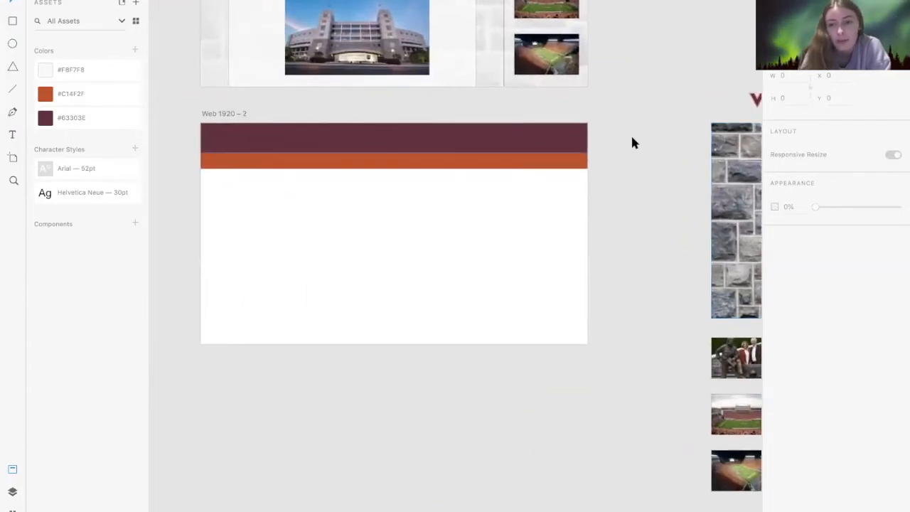
scroll(630, 133, down, 2)
scroll(630, 134, right, 2)
drag(716, 67, 616, 81)
scroll(615, 80, down, 2)
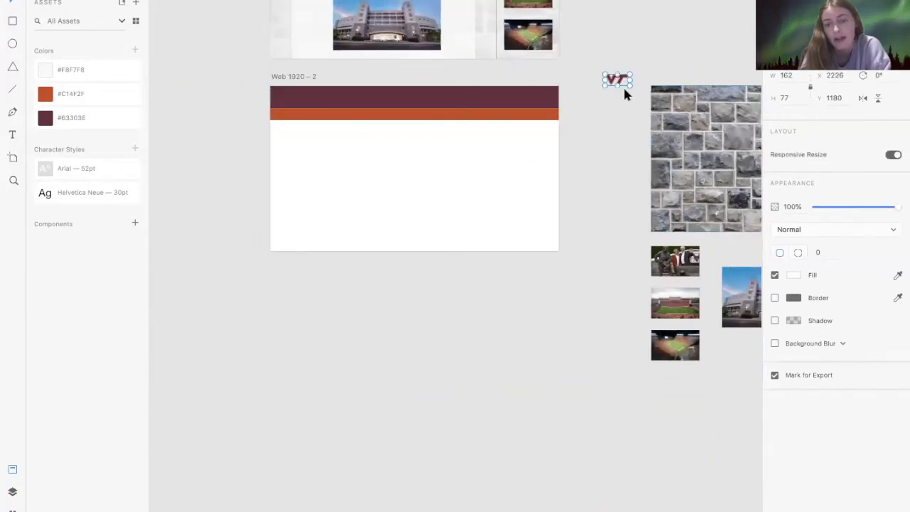
scroll(620, 81, up, 3)
scroll(621, 86, up, 1)
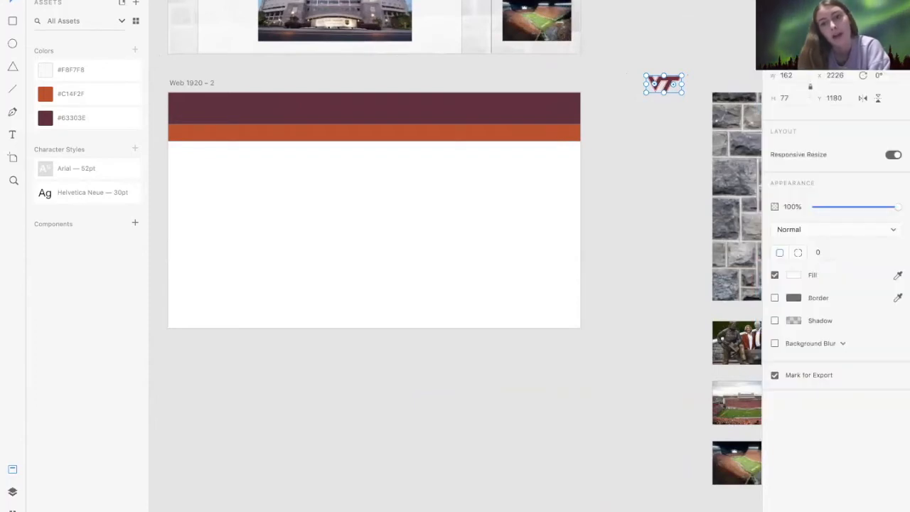
drag(662, 85, 200, 114)
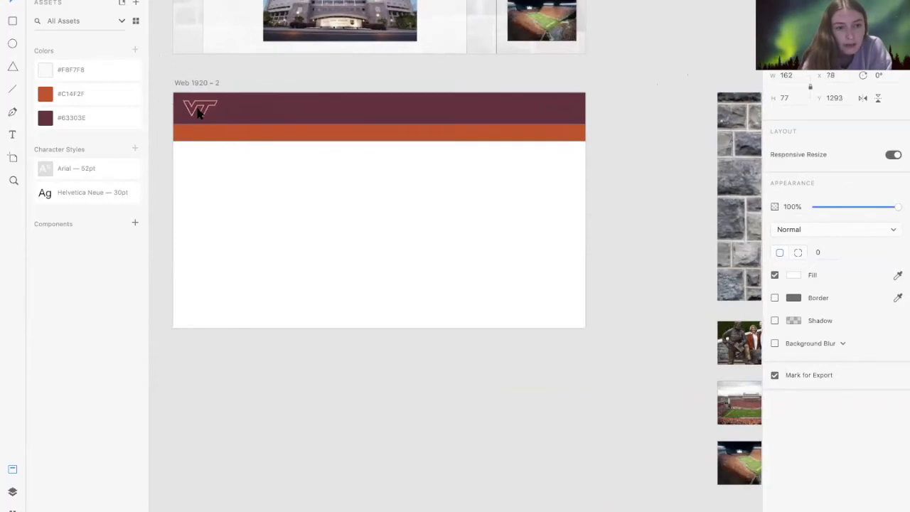
click(633, 78)
Examine the title and the home icon in the header and navigation bar of the finished Web 1920 – 1 page
scroll(635, 78, down, 3)
scroll(633, 78, up, 5)
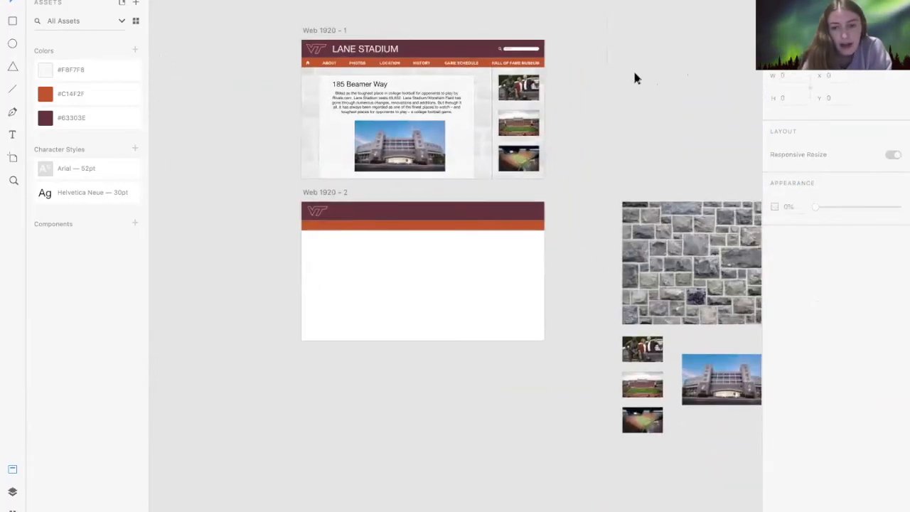
scroll(413, 57, down, 1)
scroll(410, 57, up, 3)
scroll(410, 56, up, 1)
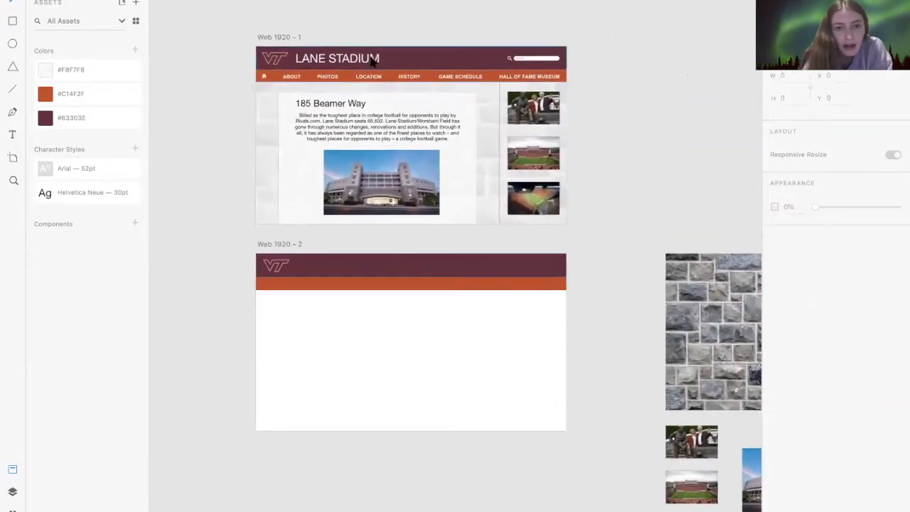
scroll(265, 79, up, 4)
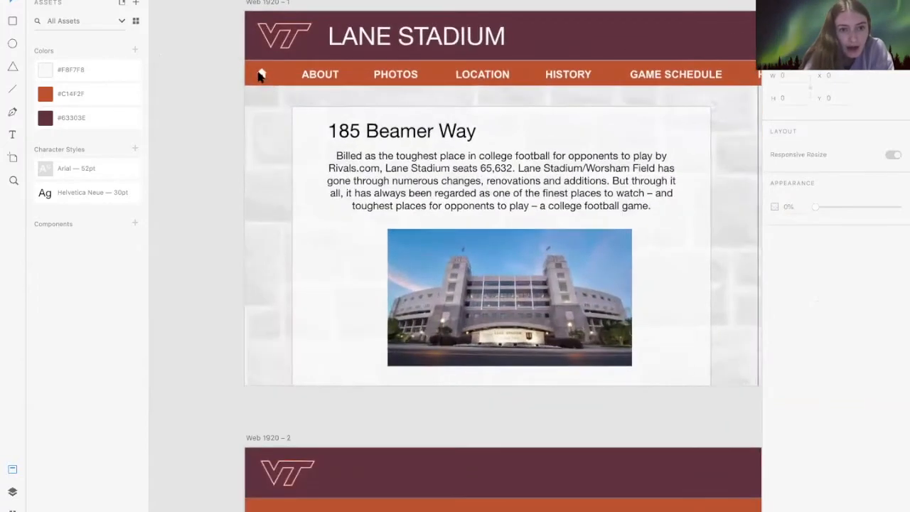
scroll(257, 79, down, 3)
scroll(248, 334, down, 3)
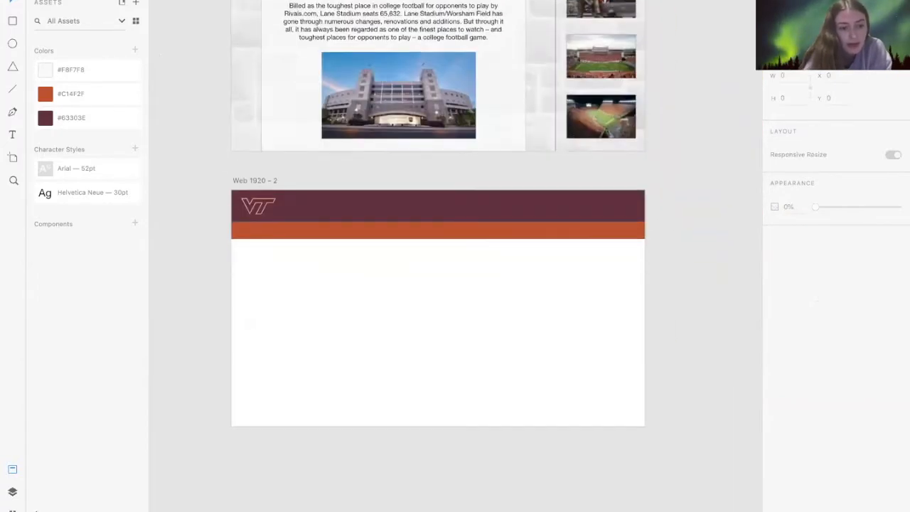
Search the Icons 4 Design plugin for "home" and add the Material home icon to the canvas
click(12, 509)
click(68, 25)
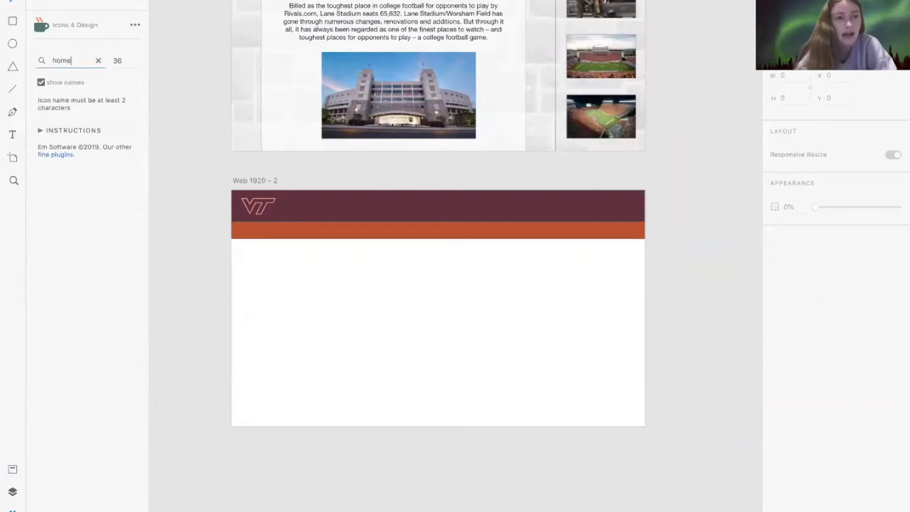
key(Return)
click(63, 353)
scroll(473, 245, down, 4)
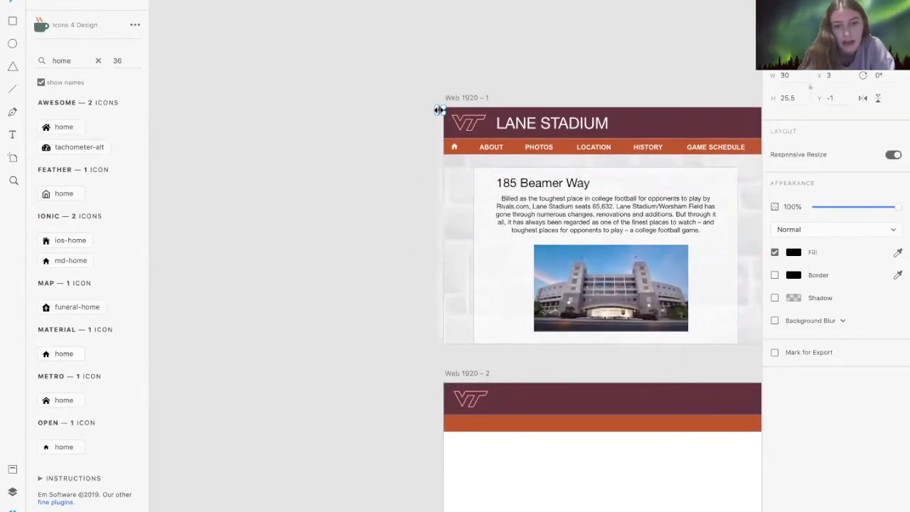
Move the home icon onto the left end of the orange bar on Web 1920 – 2, at about X 36, Y 169
click(438, 109)
click(431, 171)
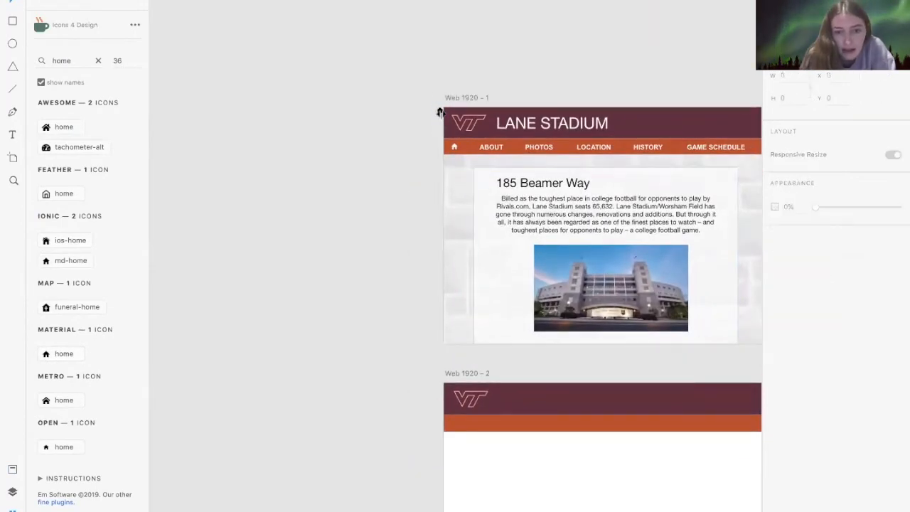
click(438, 110)
click(437, 139)
scroll(437, 138, up, 3)
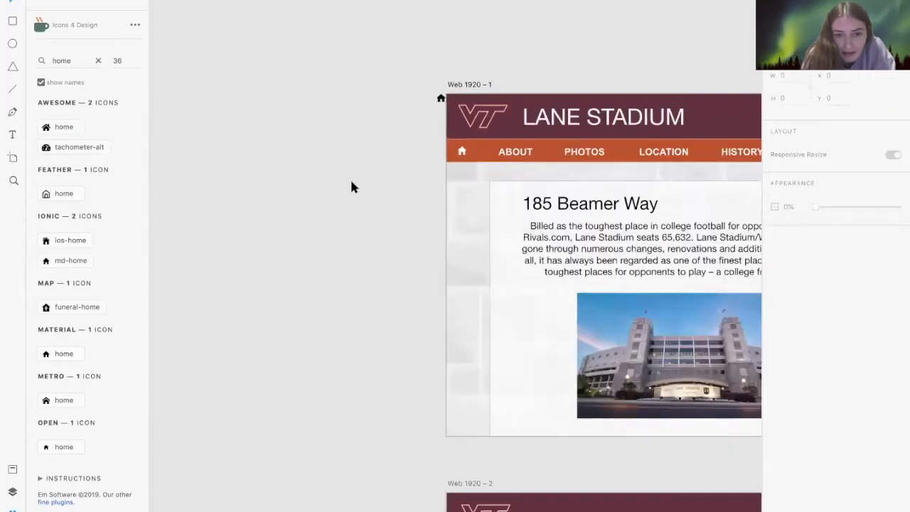
scroll(441, 97, up, 4)
drag(440, 97, 373, 360)
scroll(343, 321, down, 5)
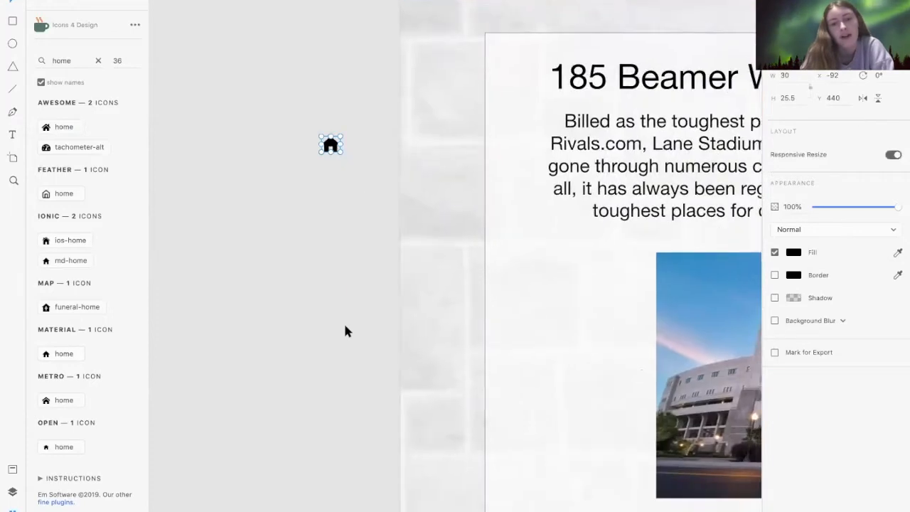
drag(332, 107, 356, 378)
scroll(341, 213, down, 5)
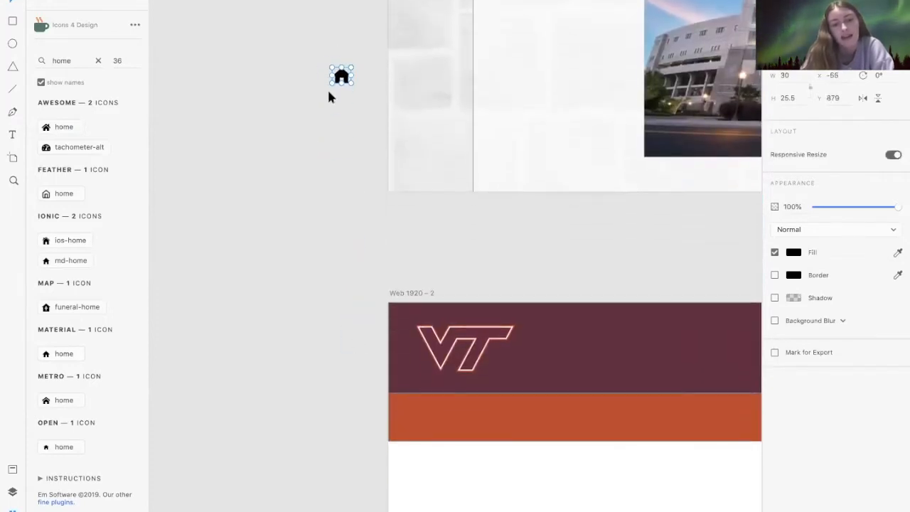
drag(341, 77, 426, 341)
drag(425, 423, 419, 415)
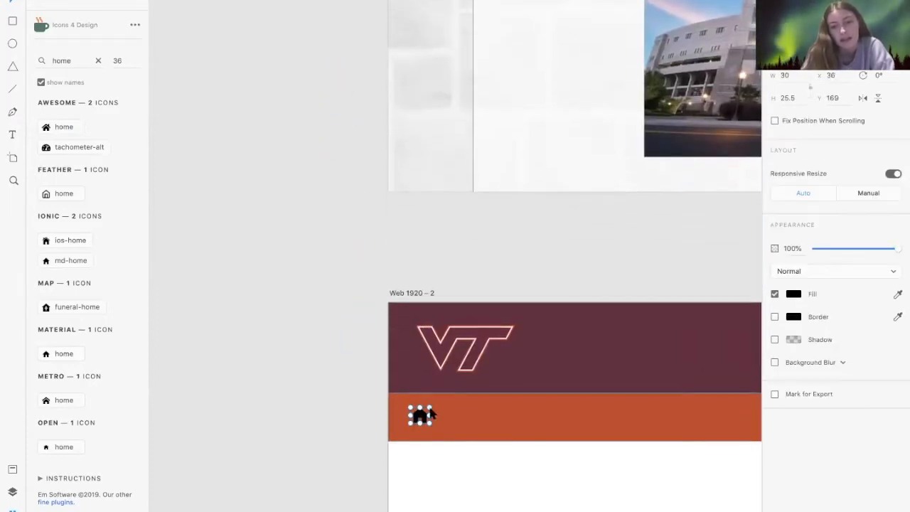
Fill the home icon on the orange bar of Web 1920 – 2 with the saved #F8F7F8 color
click(812, 294)
click(793, 294)
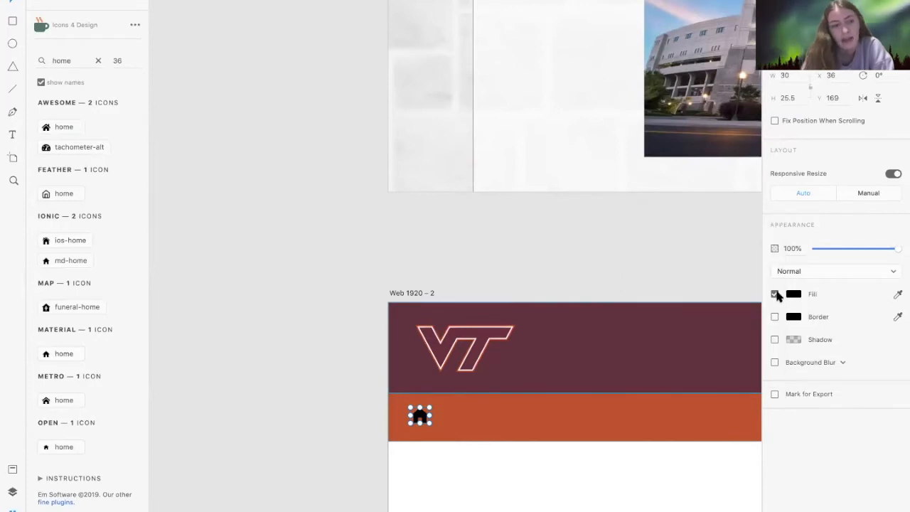
click(11, 469)
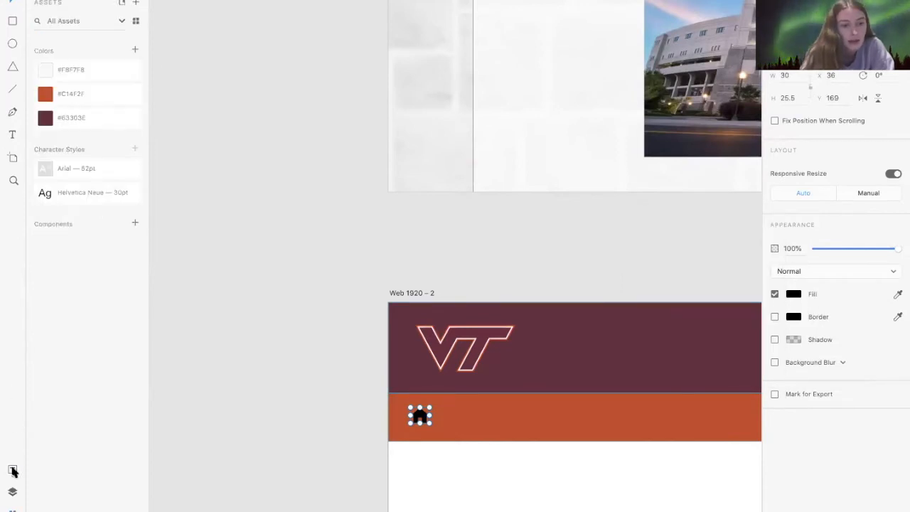
click(72, 66)
click(326, 362)
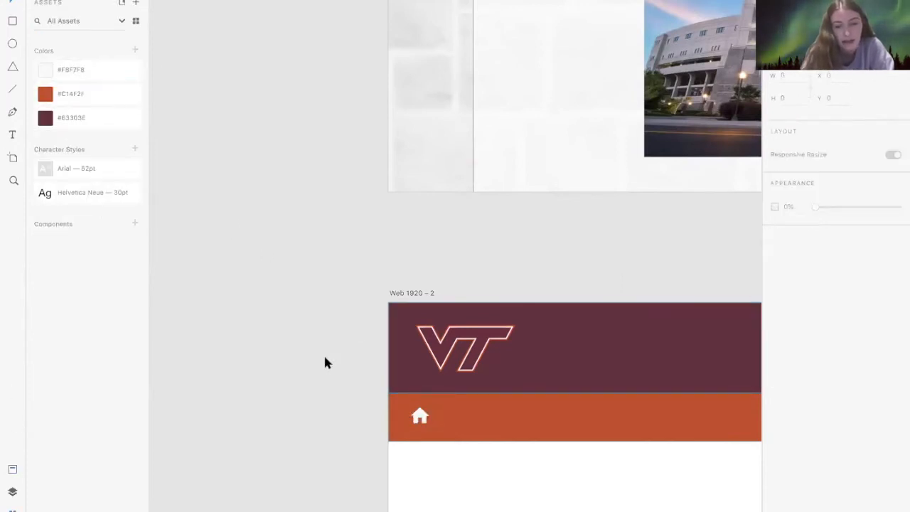
scroll(465, 294, right, 5)
scroll(465, 294, down, 2)
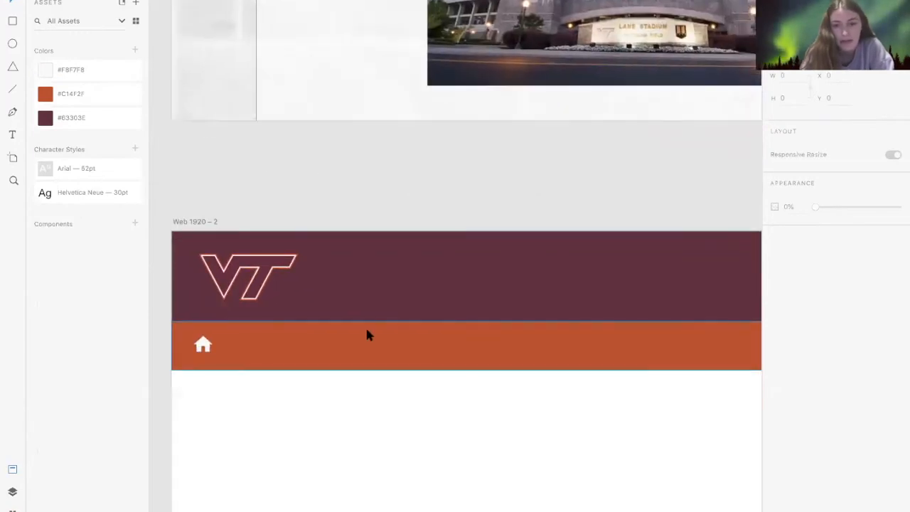
scroll(367, 335, down, 3)
click(366, 335)
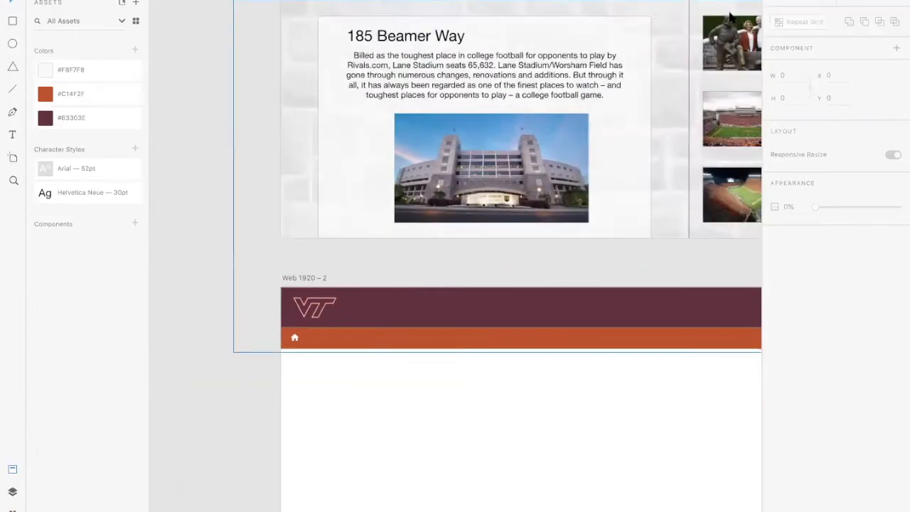
click(163, 135)
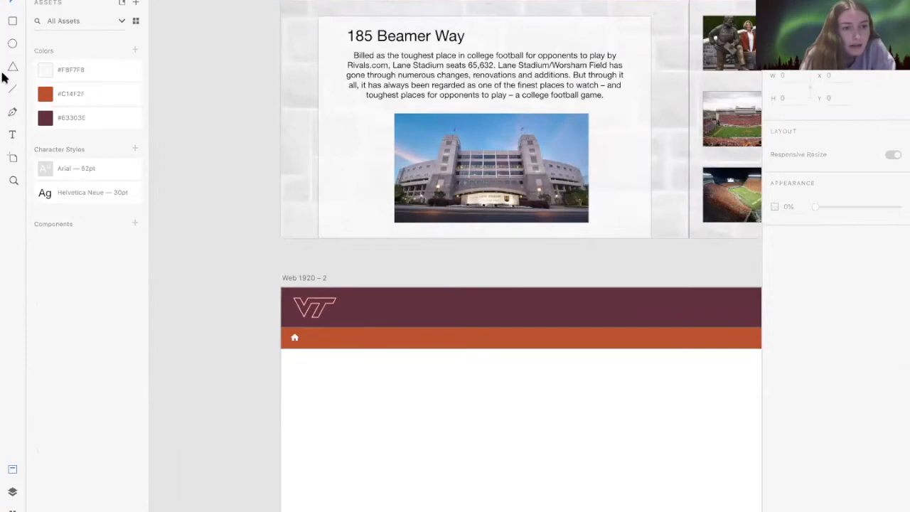
scroll(363, 338, down, 4)
scroll(364, 338, right, 2)
scroll(363, 338, up, 2)
click(282, 269)
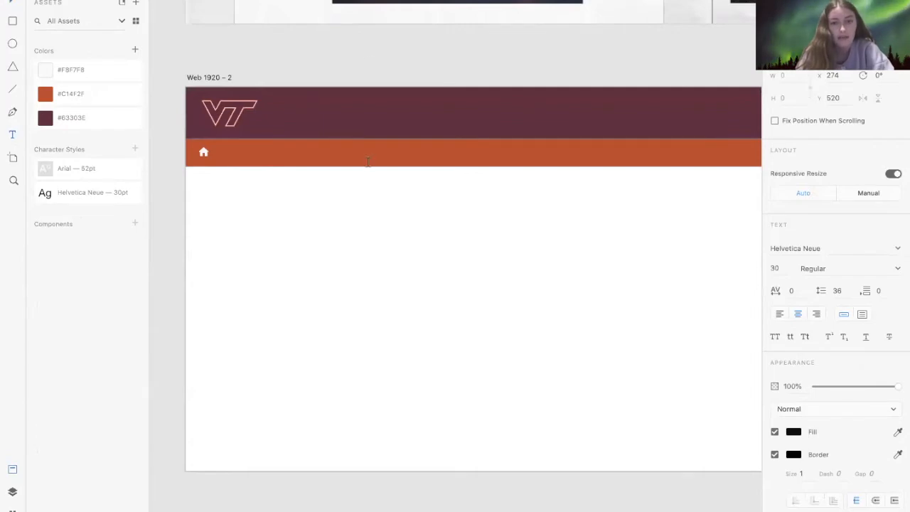
Examine the title and navigation labels of Web 1920 – 1 alongside the header bars of Web 1920 – 2
scroll(375, 29, down, 3)
scroll(366, 41, up, 3)
scroll(365, 39, up, 4)
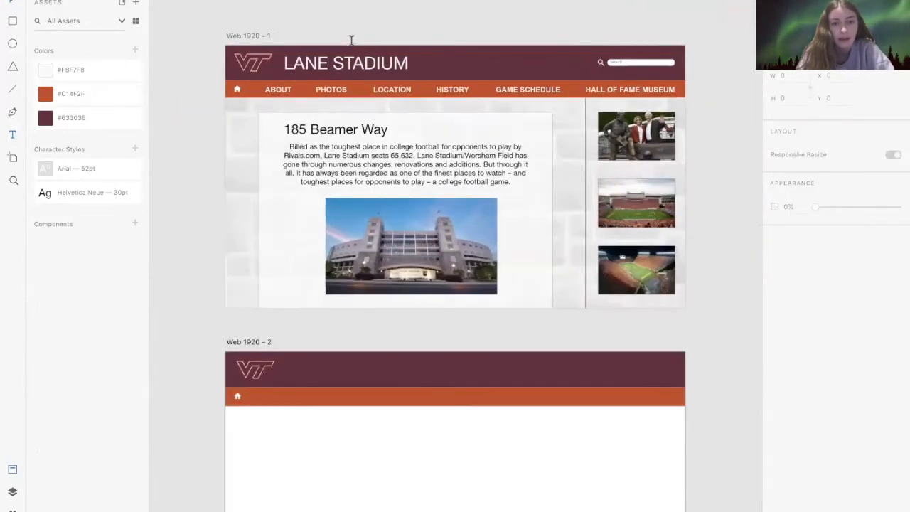
scroll(351, 40, up, 1)
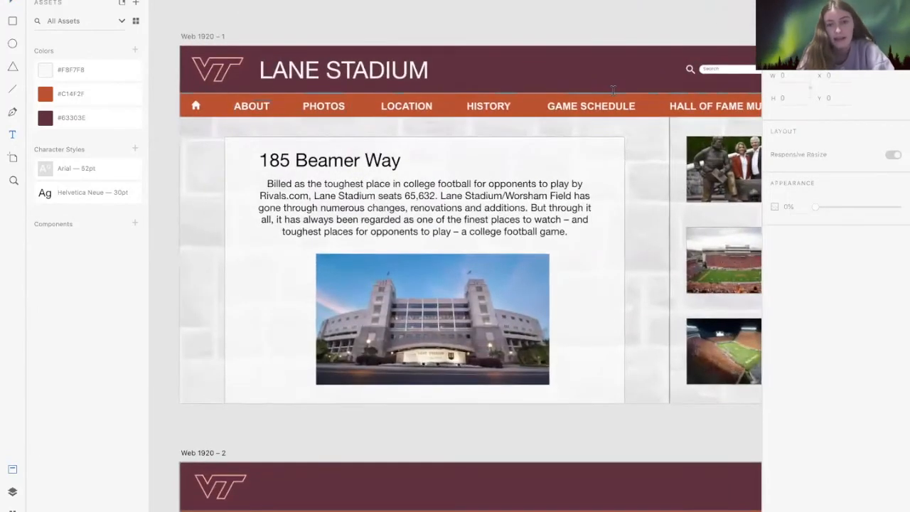
scroll(619, 106, right, 1)
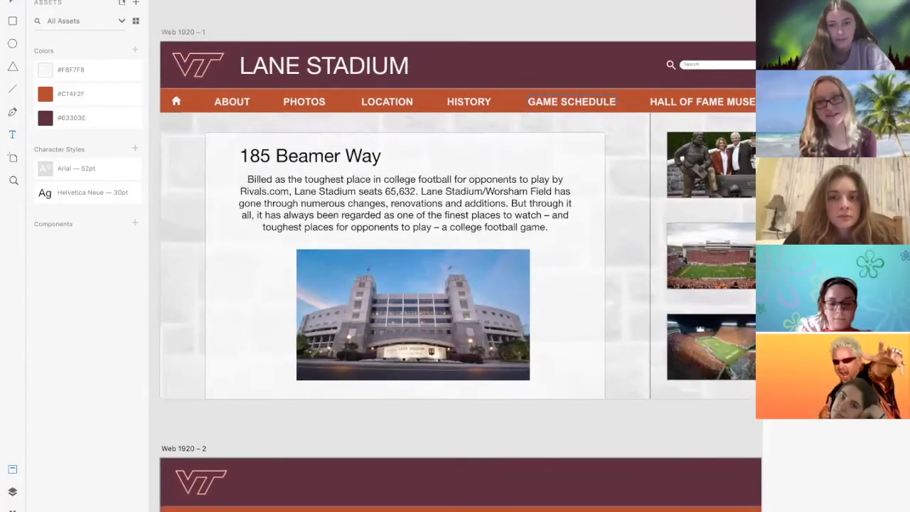
scroll(387, 226, down, 1)
scroll(387, 226, left, 1)
scroll(261, 111, right, 2)
scroll(422, 81, down, 5)
scroll(422, 81, left, 1)
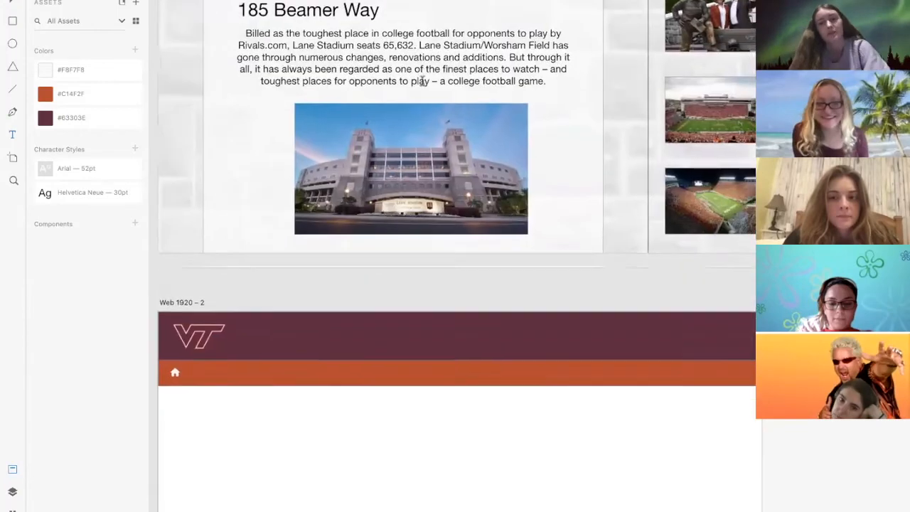
scroll(422, 81, down, 3)
scroll(343, 323, left, 1)
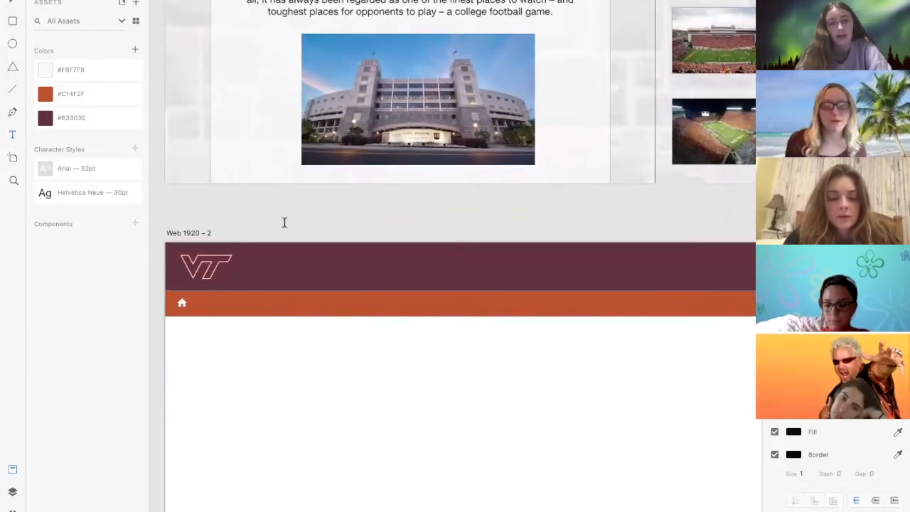
scroll(283, 222, down, 3)
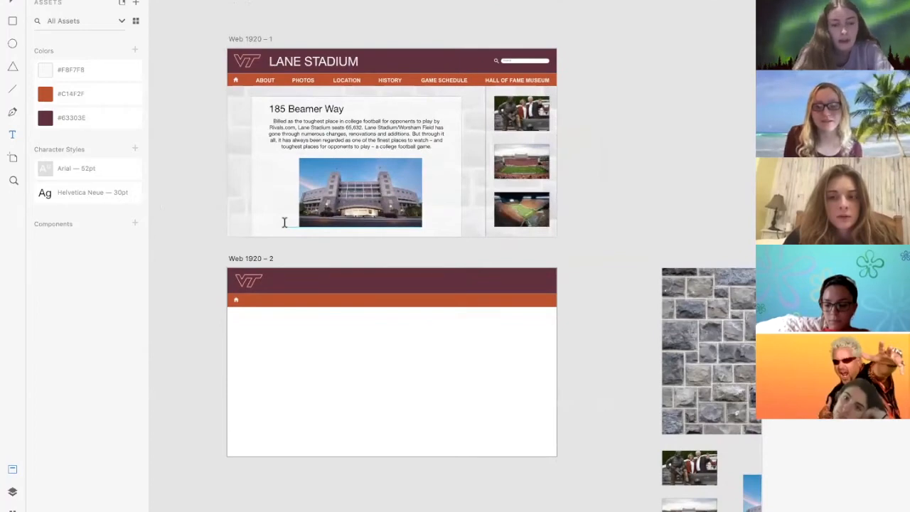
Add the text "About" to Web 1920 – 2, on the maroon bar beside the VT logo
click(268, 304)
scroll(268, 303, up, 5)
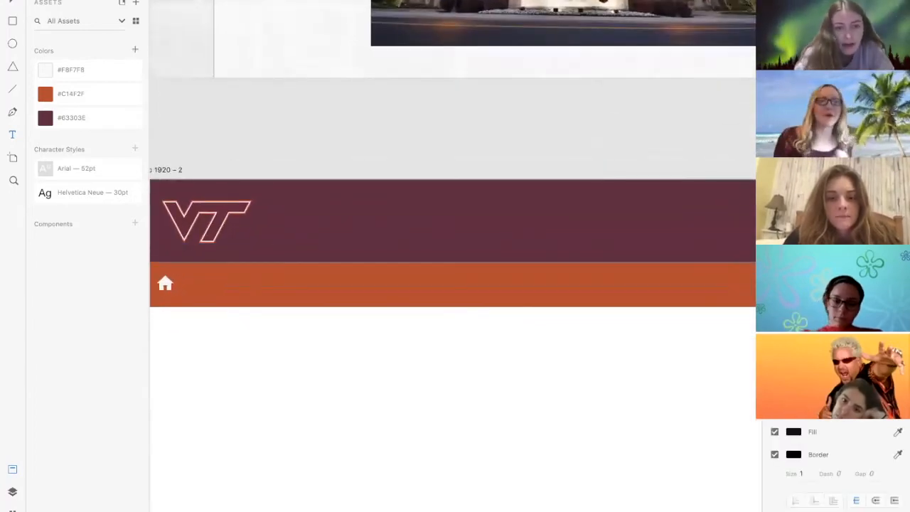
text(About)
key(Escape)
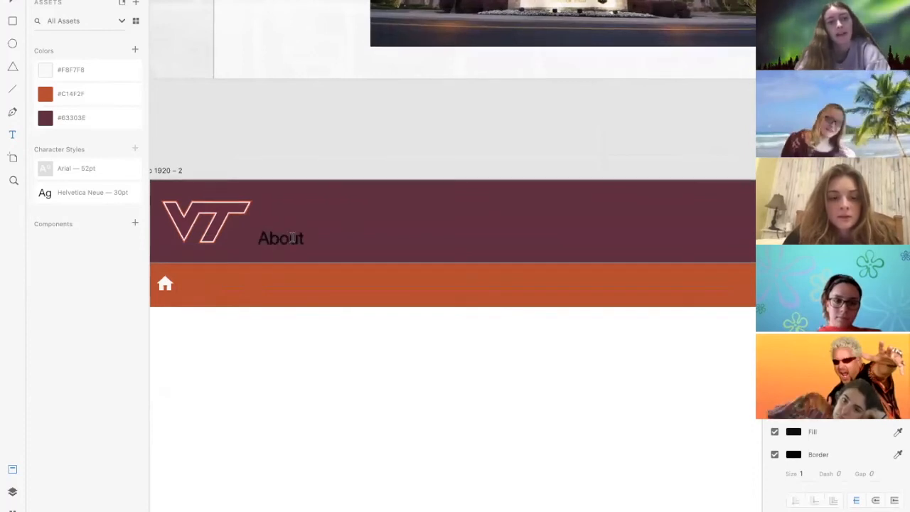
Set the weight of the About text to Bold and enlarge it to size 55
scroll(291, 238, down, 4)
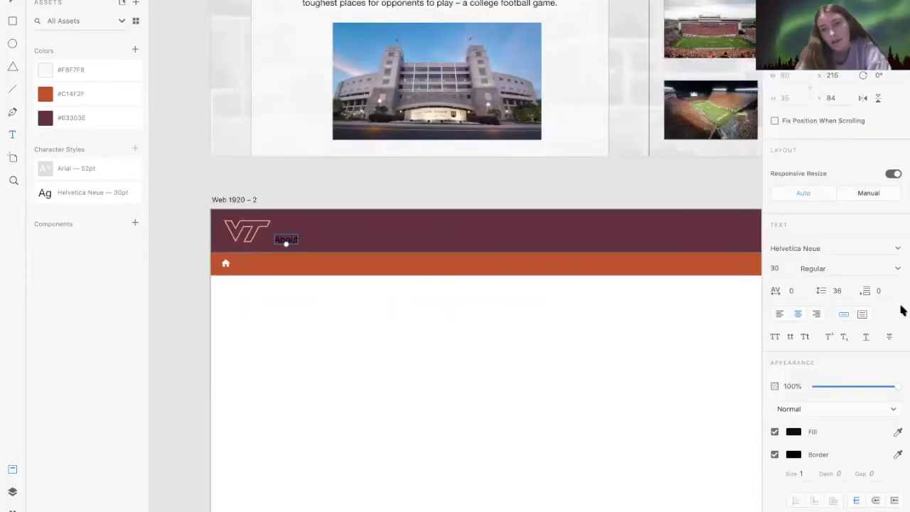
scroll(809, 317, down, 2)
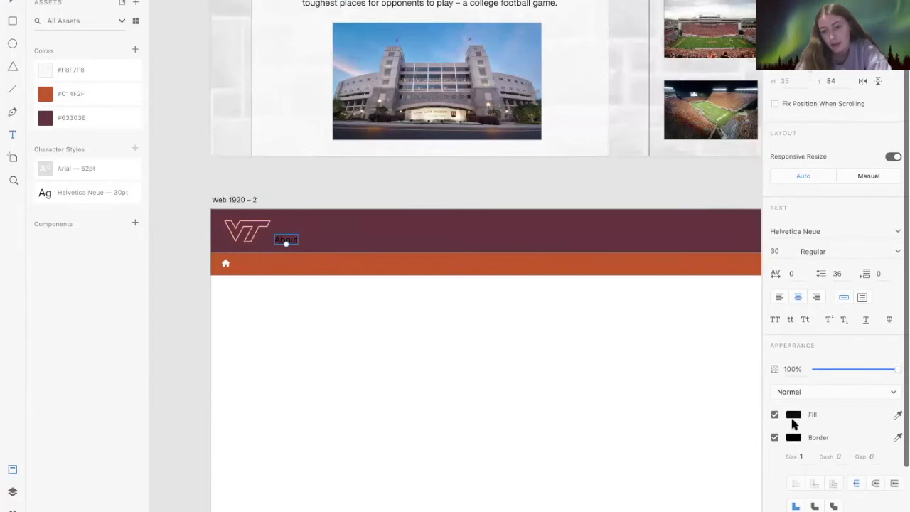
click(810, 201)
click(838, 200)
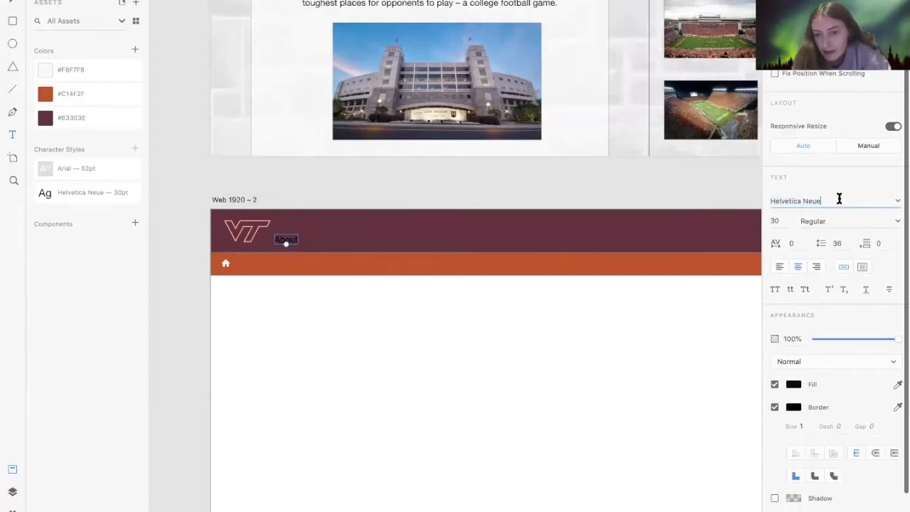
click(896, 222)
click(823, 349)
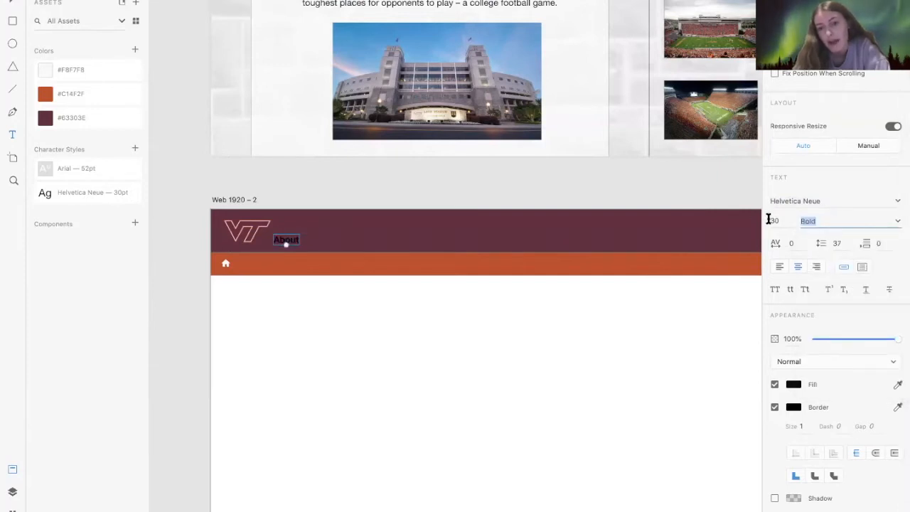
mouse_move(284, 243)
mouse_down()
mouse_move(305, 339)
mouse_move(279, 235)
mouse_move(286, 253)
mouse_up()
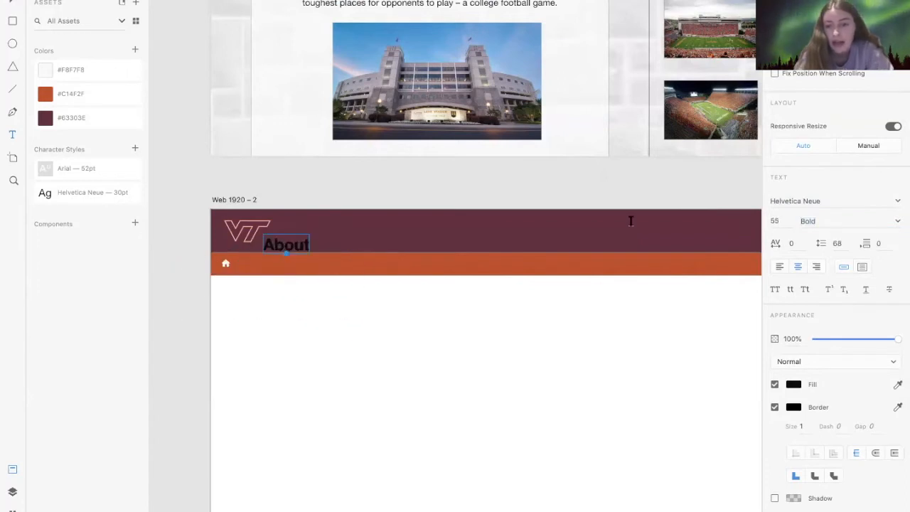
Set the About text in all capitals and apply the saved Arial — 52pt character style to it
click(774, 287)
click(790, 290)
click(774, 288)
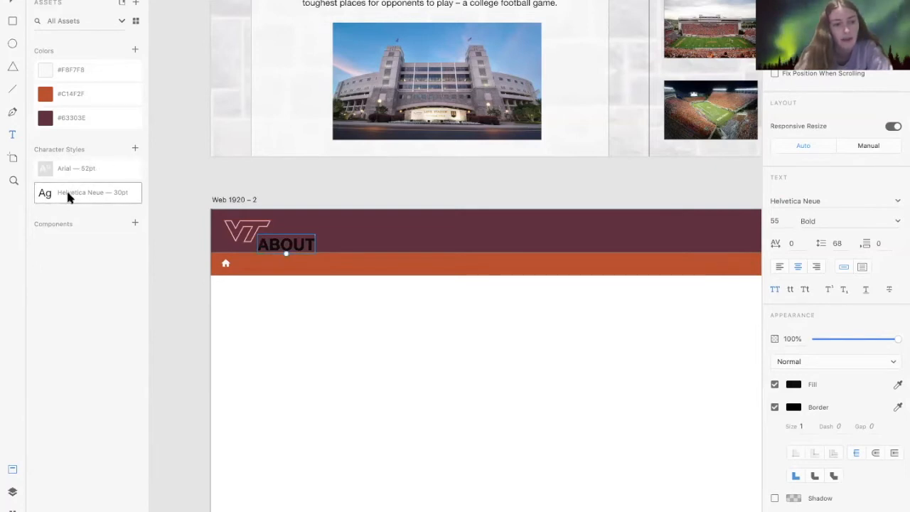
click(65, 168)
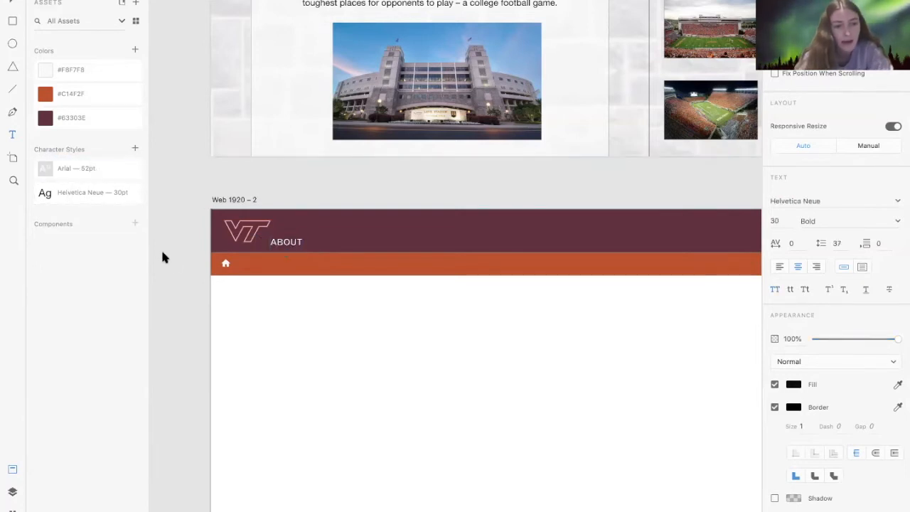
Move the ABOUT text from the maroon bar onto the orange bar, just beside the home icon, and deselect it
scroll(163, 254, up, 5)
click(502, 284)
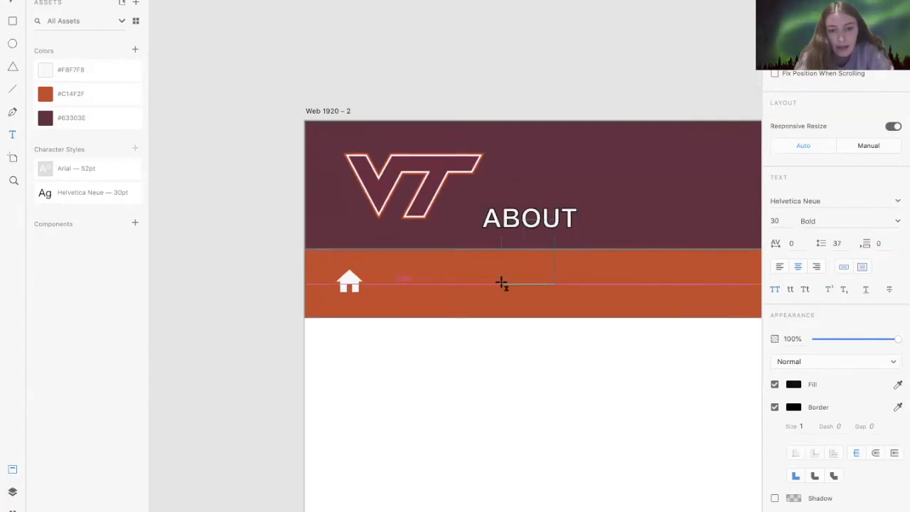
key(super+z)
click(525, 186)
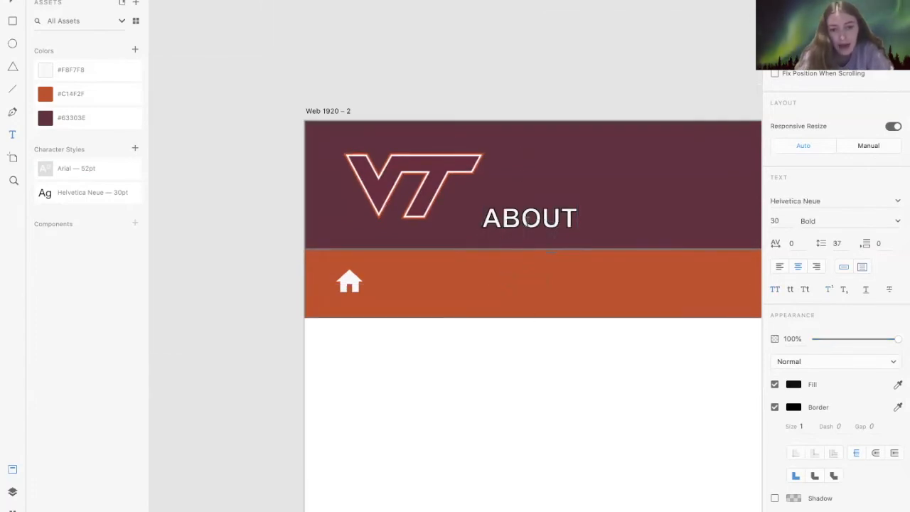
click(528, 218)
drag(560, 220, 493, 284)
scroll(485, 320, down, 5)
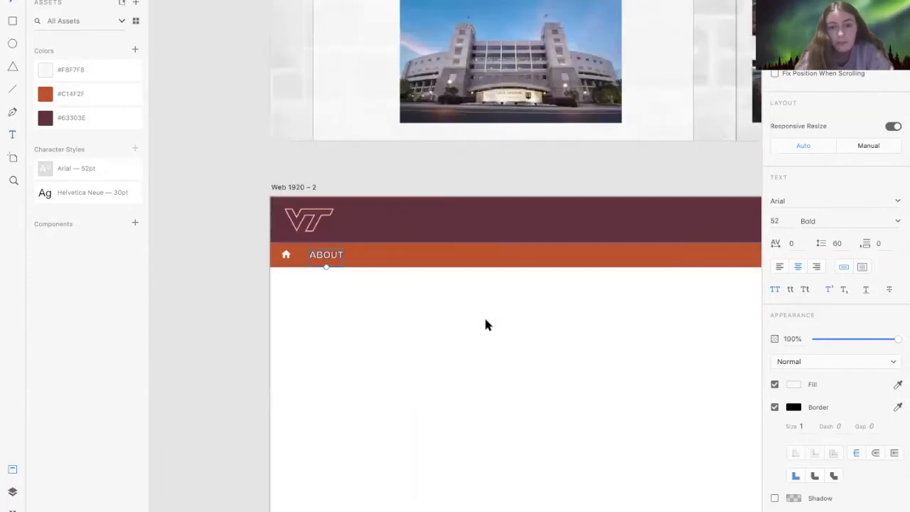
scroll(486, 321, down, 3)
scroll(483, 323, up, 3)
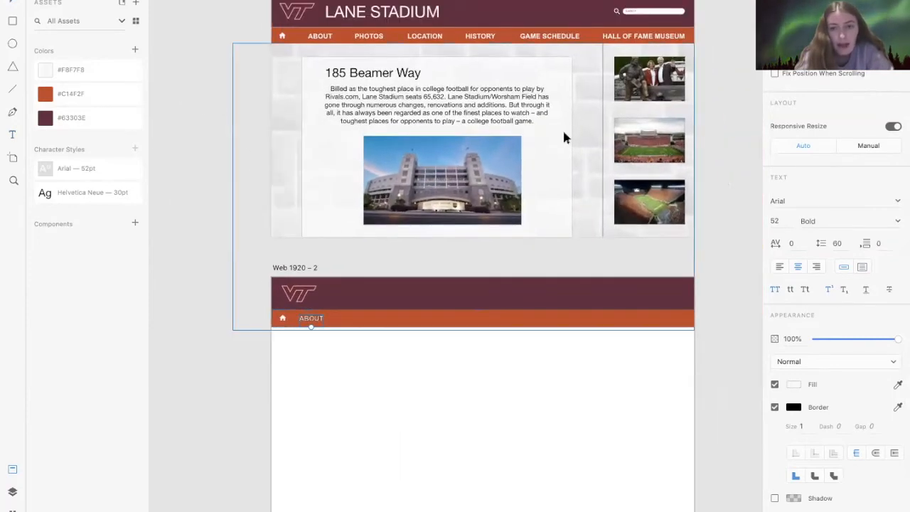
click(329, 339)
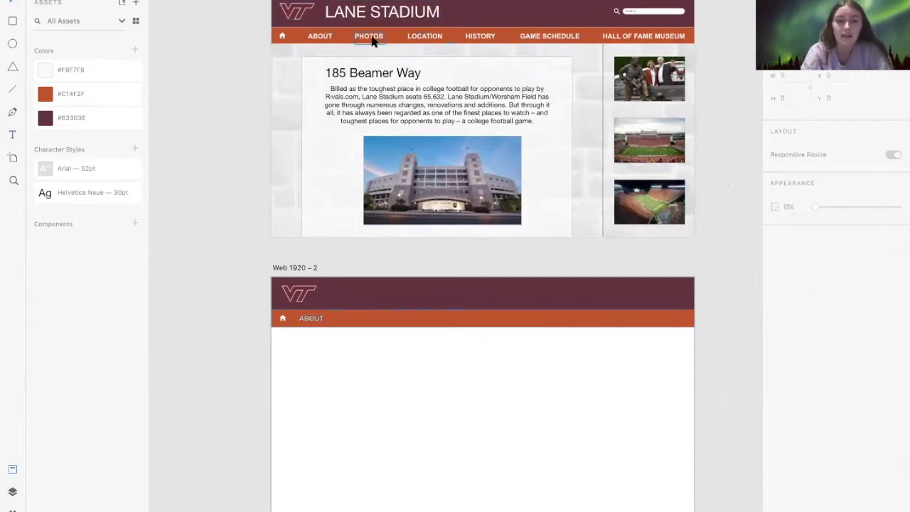
Check the spacing and text settings of the PHOTOS label in the navigation bar of Web 1920 – 1
scroll(372, 41, up, 3)
scroll(369, 41, up, 3)
scroll(360, 157, down, 2)
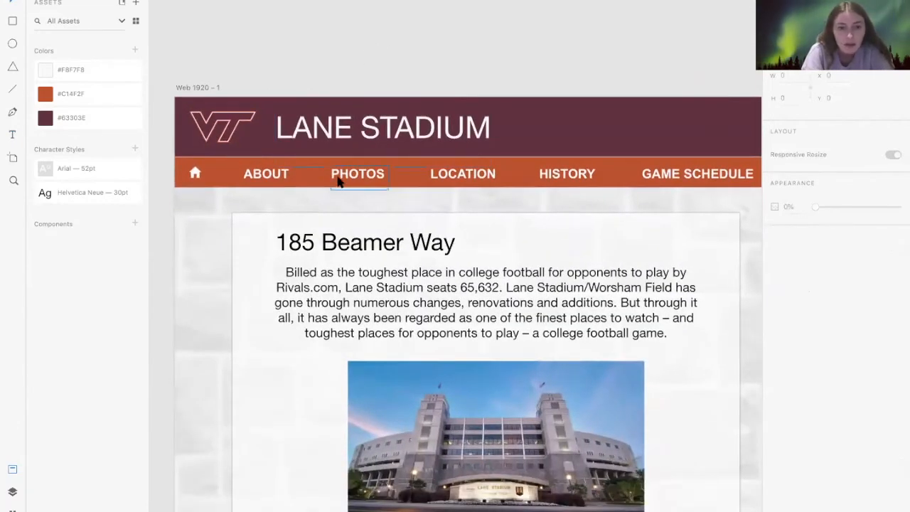
click(339, 182)
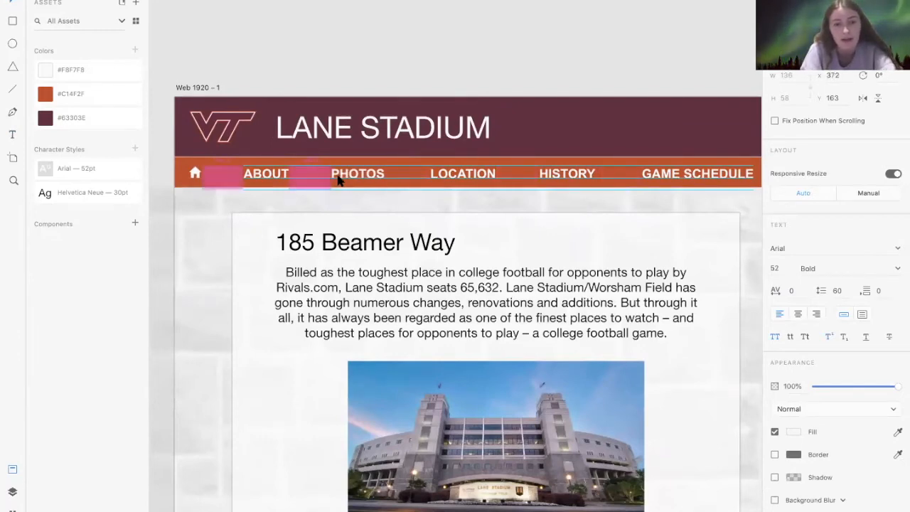
click(410, 38)
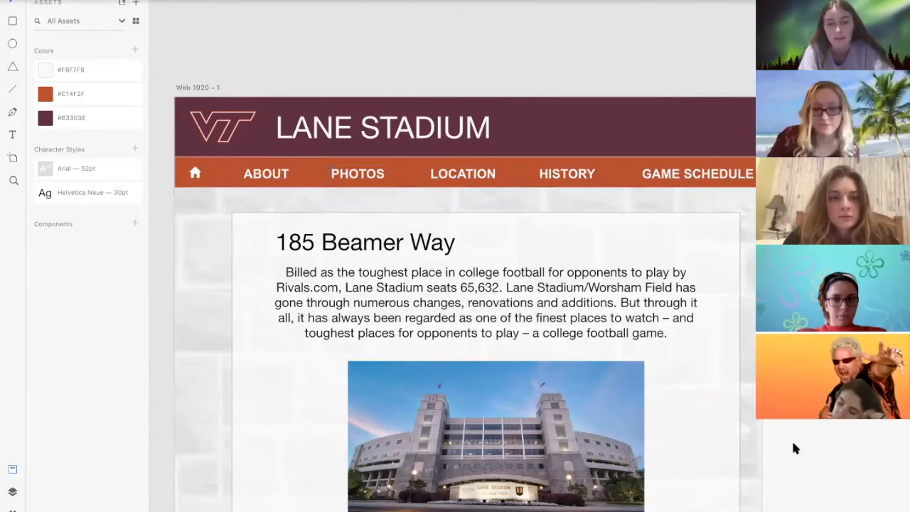
scroll(492, 80, down, 5)
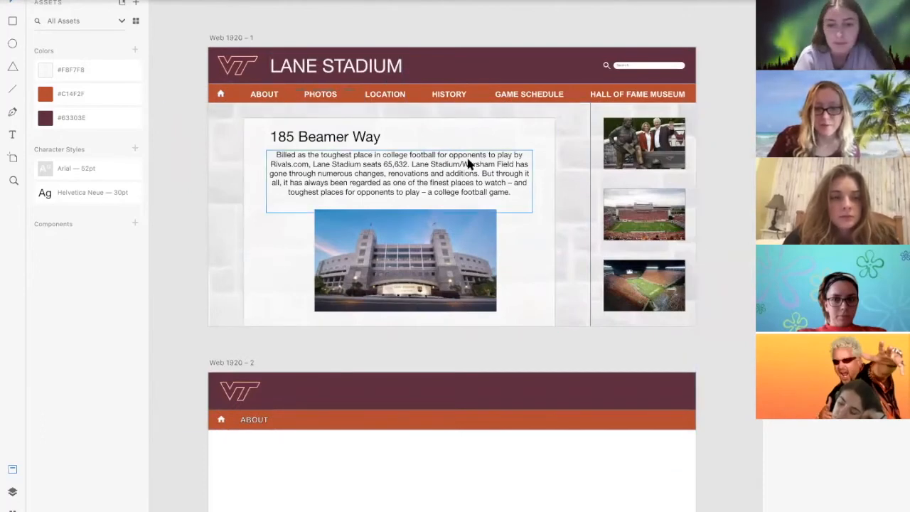
scroll(469, 162, down, 2)
scroll(457, 299, down, 3)
scroll(456, 297, down, 2)
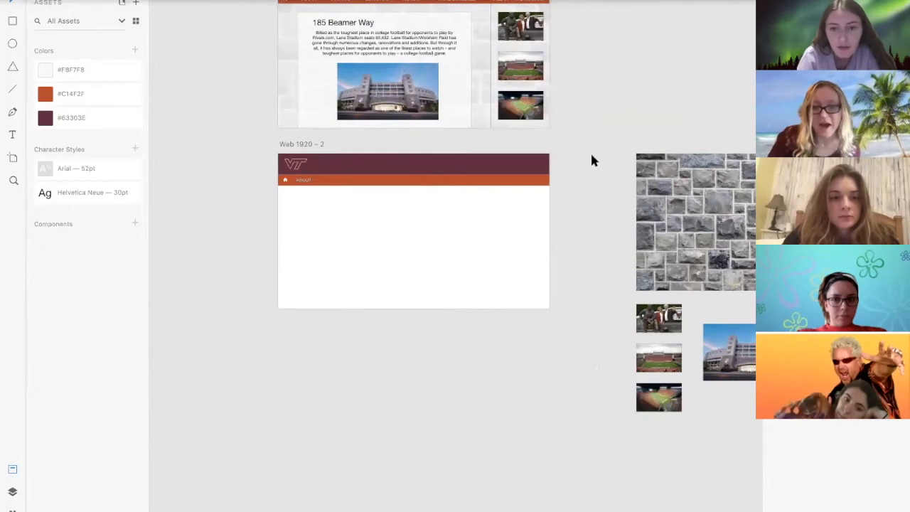
scroll(591, 159, up, 1)
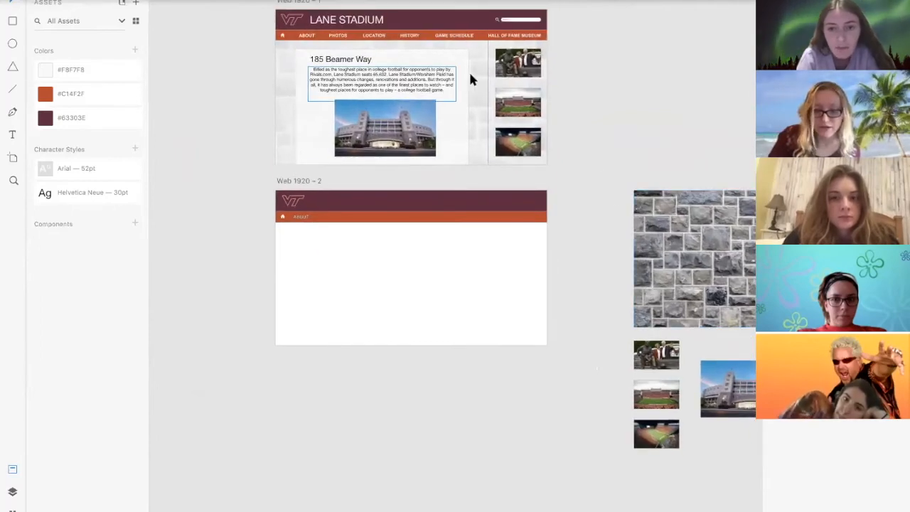
scroll(522, 69, up, 1)
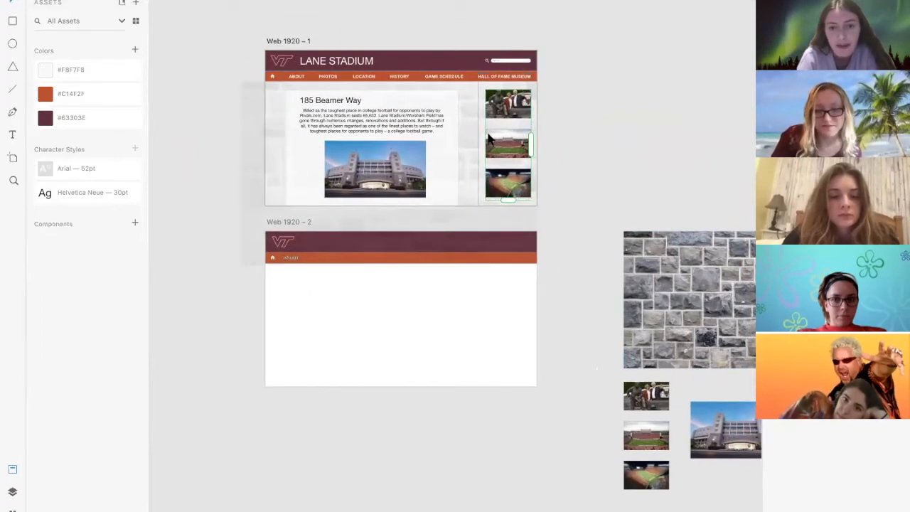
scroll(490, 135, up, 2)
scroll(459, 240, down, 3)
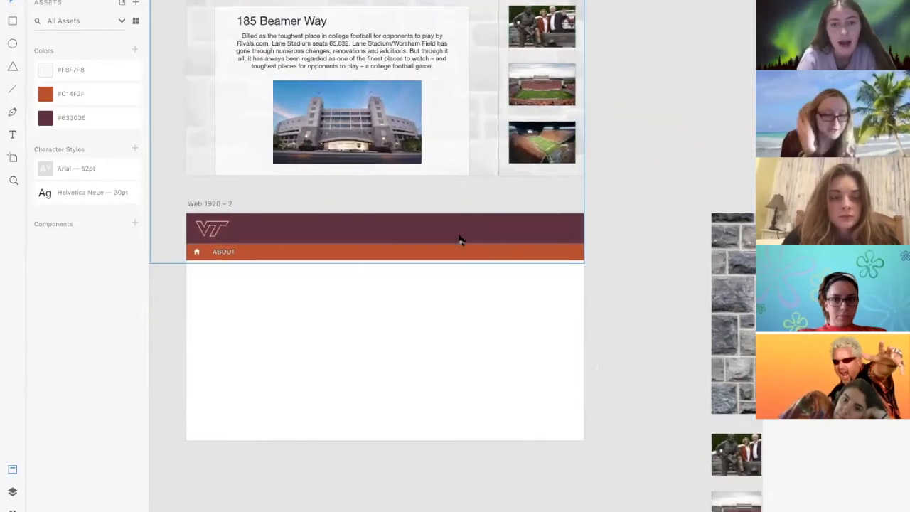
Try the stone wall image as a shortened repeat grid over Web 1920 – 2 and delete it
scroll(486, 108, up, 2)
scroll(487, 108, right, 3)
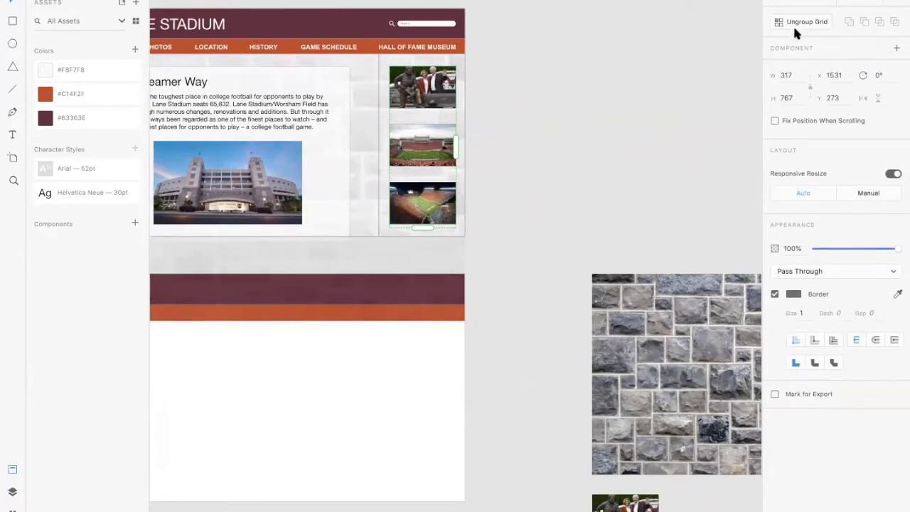
click(292, 357)
right_click(292, 358)
click(566, 335)
drag(625, 341, 362, 379)
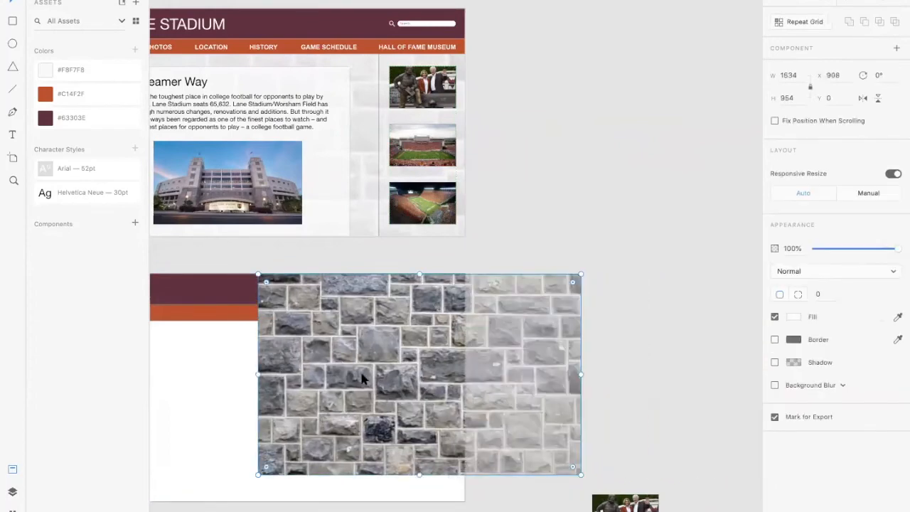
click(800, 19)
scroll(488, 280, down, 5)
drag(437, 314, 469, 260)
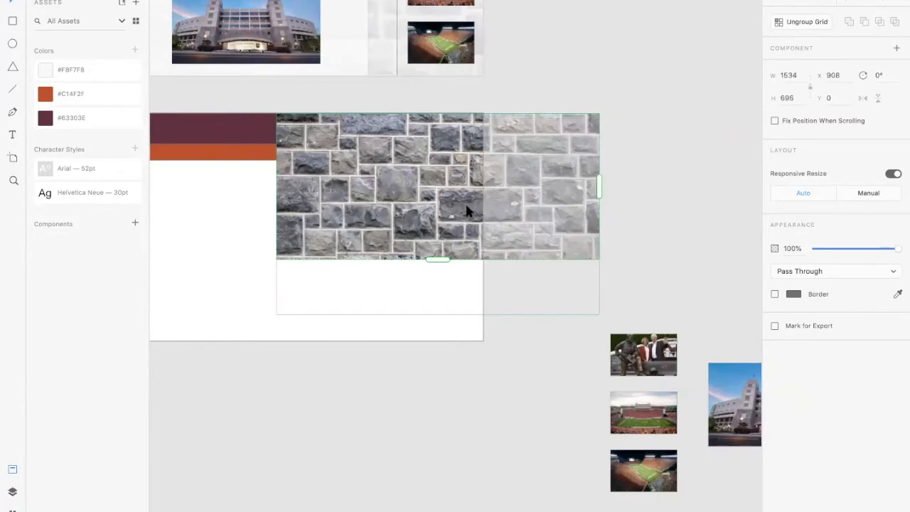
key(Delete)
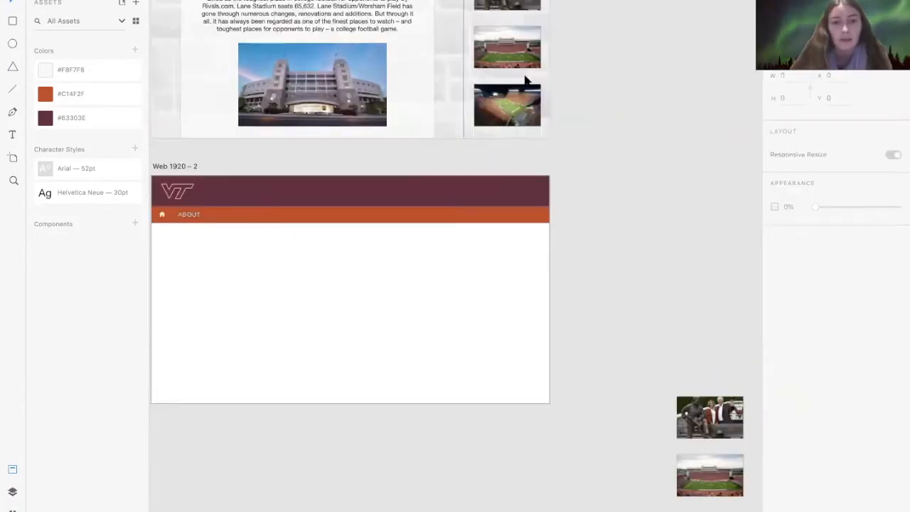
scroll(526, 80, up, 2)
scroll(579, 151, up, 3)
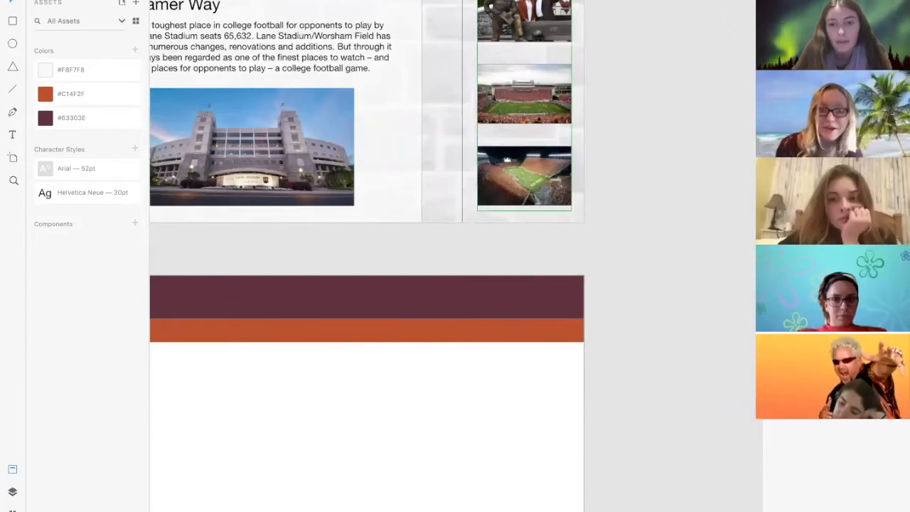
scroll(547, 146, down, 4)
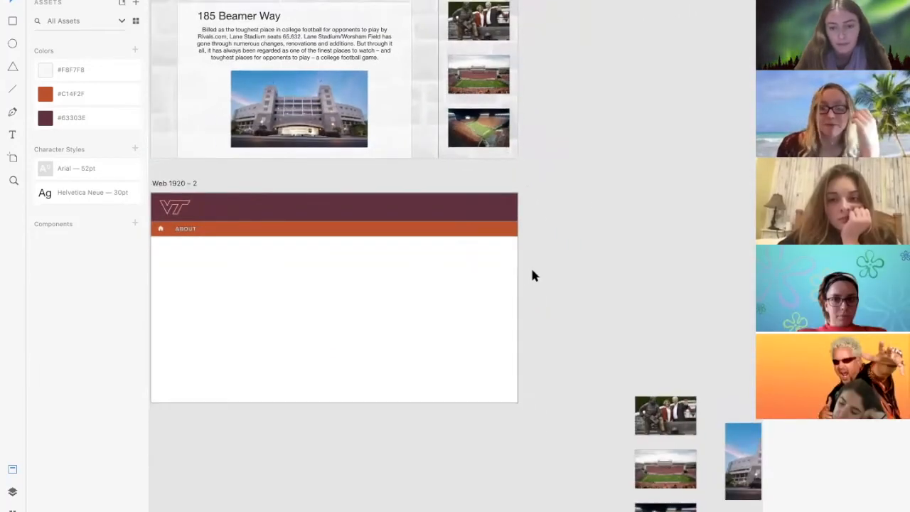
scroll(501, 75, down, 1)
scroll(501, 75, right, 1)
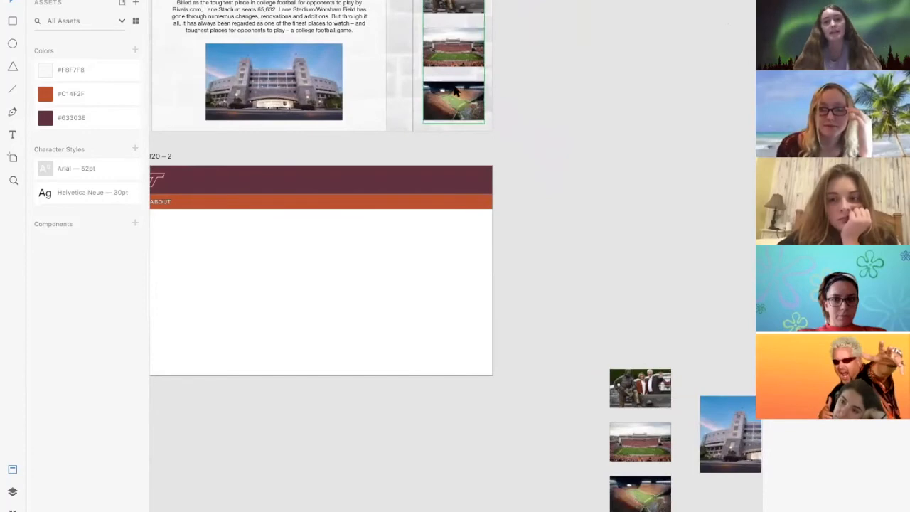
scroll(625, 182, down, 3)
scroll(625, 176, right, 2)
scroll(625, 176, down, 1)
scroll(517, 253, up, 3)
scroll(517, 254, down, 4)
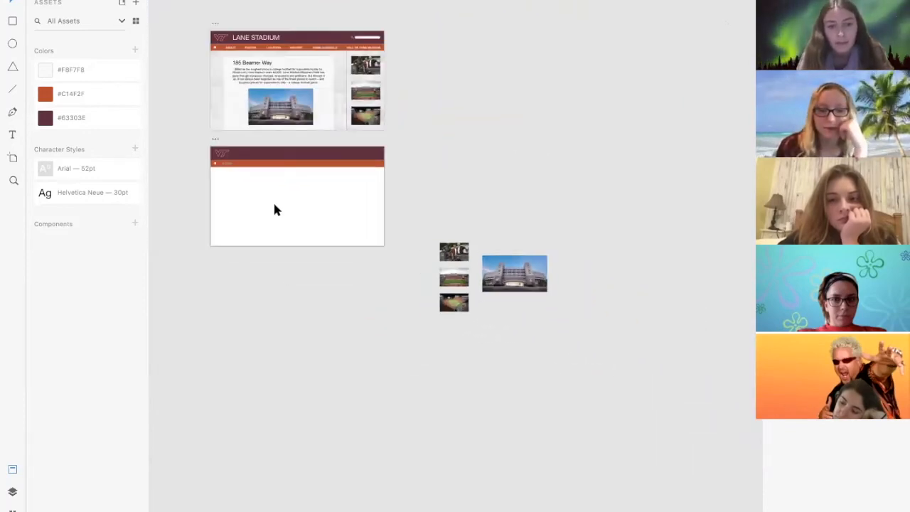
scroll(445, 184, up, 4)
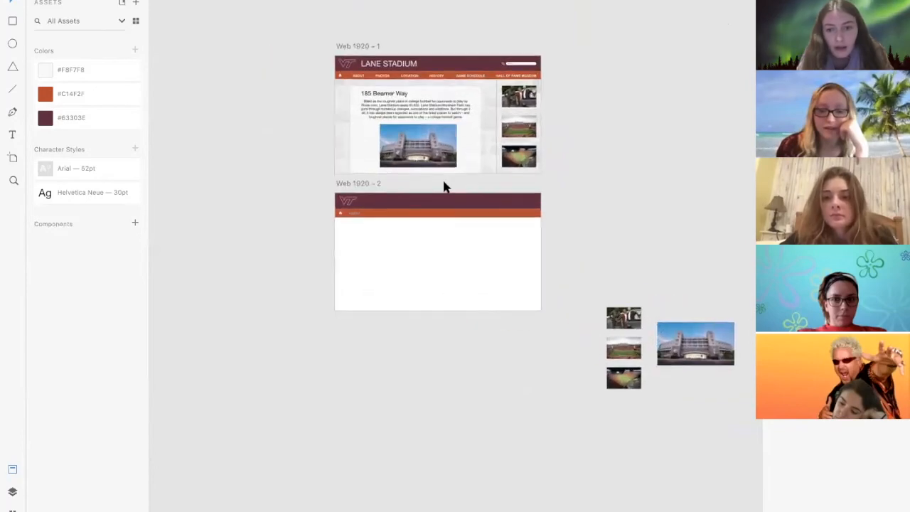
Examine the search bar in the Web 1920 – 1 header, including its magnifier icon, Search label and rounded white box
scroll(443, 181, up, 3)
scroll(433, 183, up, 3)
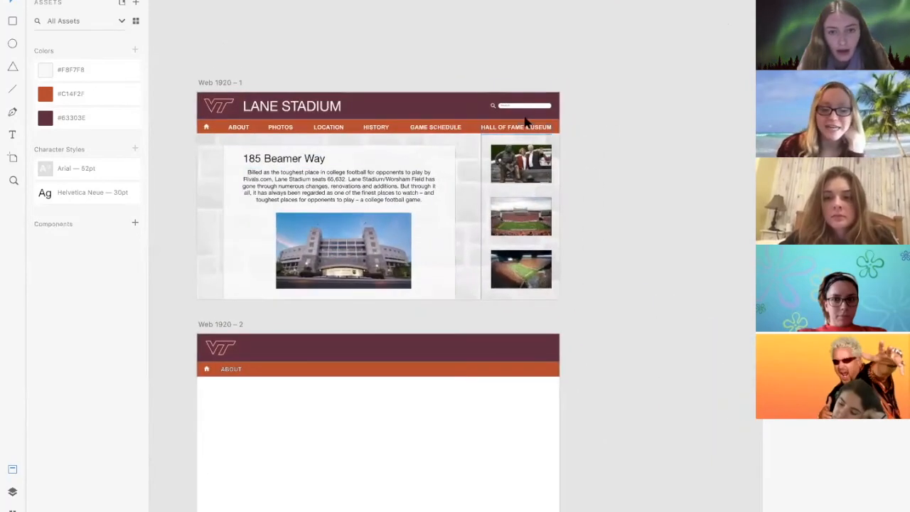
scroll(524, 95, up, 1)
scroll(525, 101, up, 3)
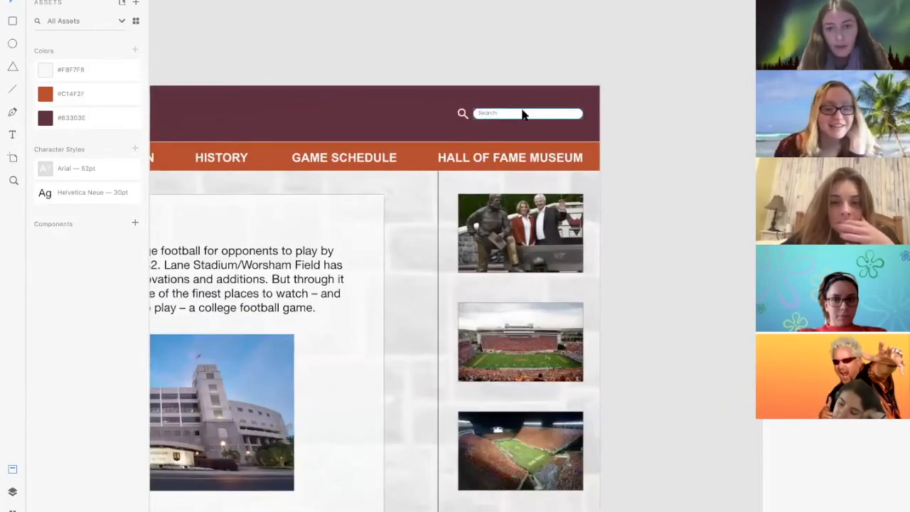
scroll(345, 171, right, 1)
scroll(346, 171, up, 3)
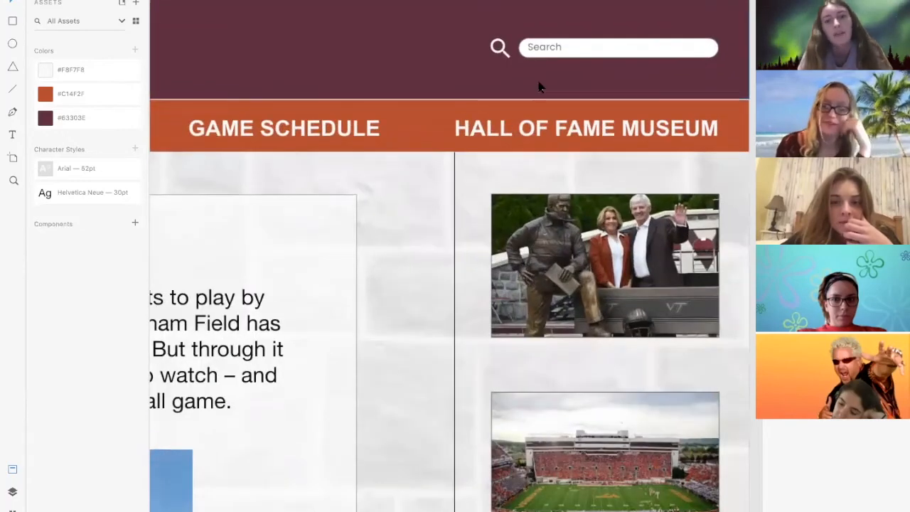
scroll(539, 81, right, 3)
scroll(539, 86, up, 3)
scroll(344, 144, right, 2)
scroll(344, 144, up, 2)
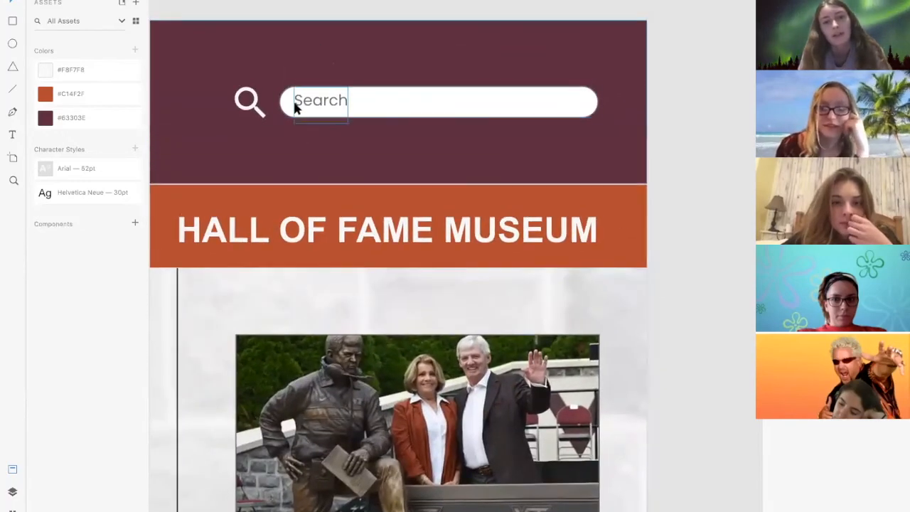
click(583, 110)
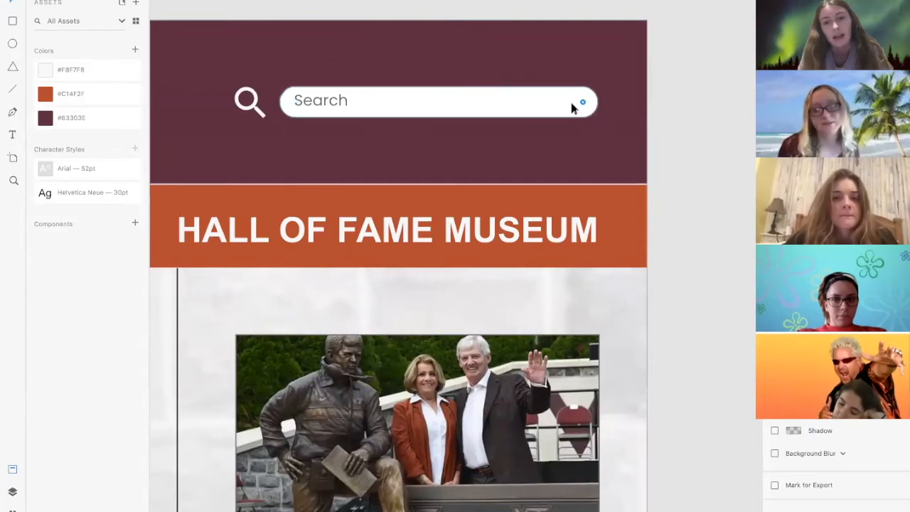
click(577, 116)
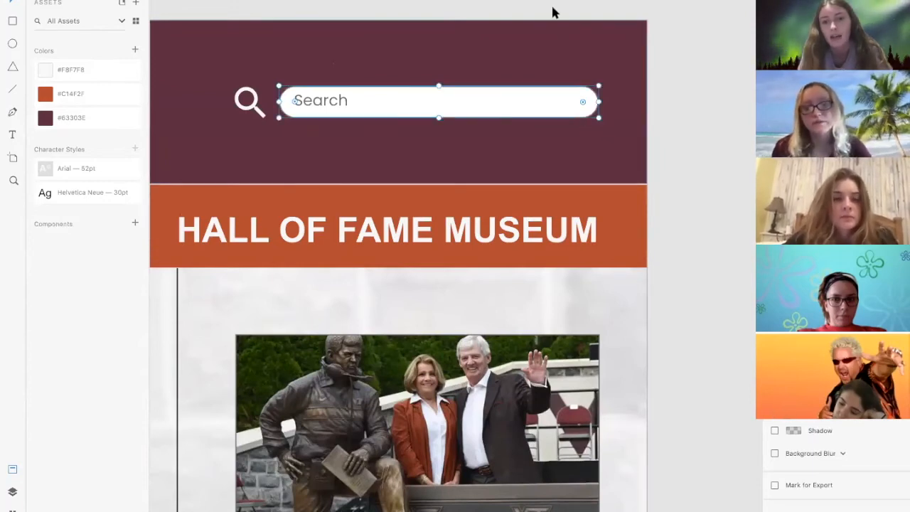
Sketch a curved path with the Pen tool on the blank area of Web 1920 – 2 and undo it
scroll(467, 93, down, 5)
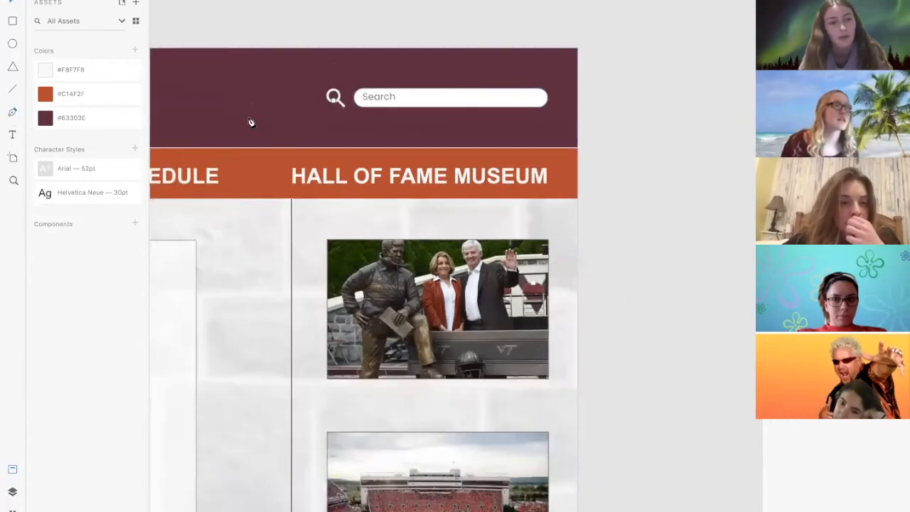
scroll(250, 122, down, 4)
scroll(249, 181, up, 4)
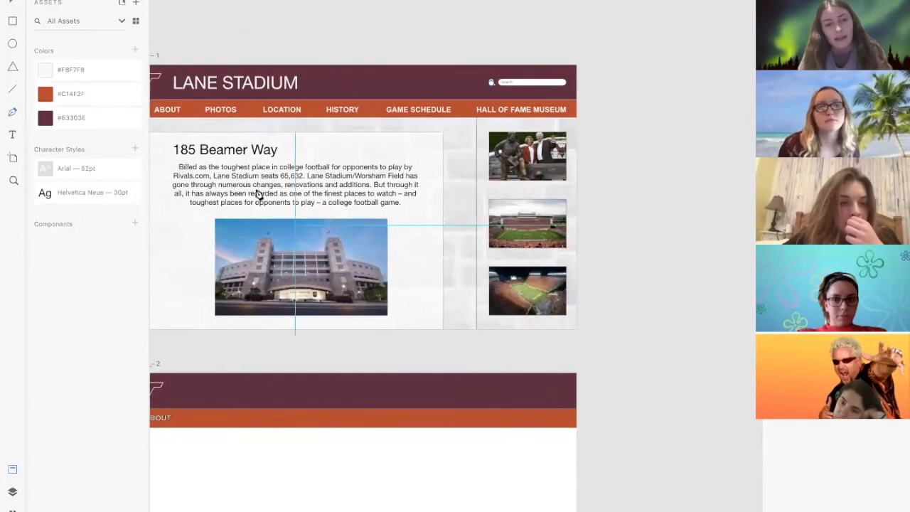
scroll(374, 223, down, 3)
click(302, 373)
click(454, 324)
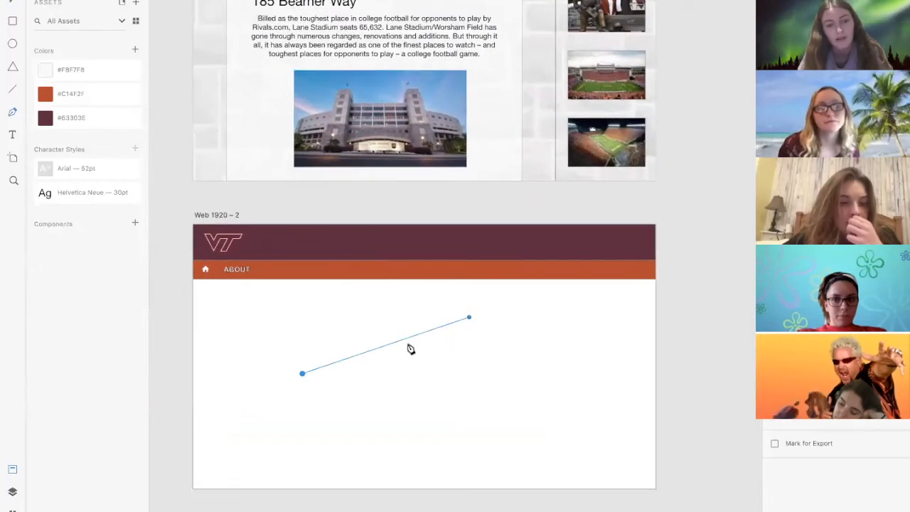
drag(396, 344, 422, 402)
drag(522, 353, 314, 398)
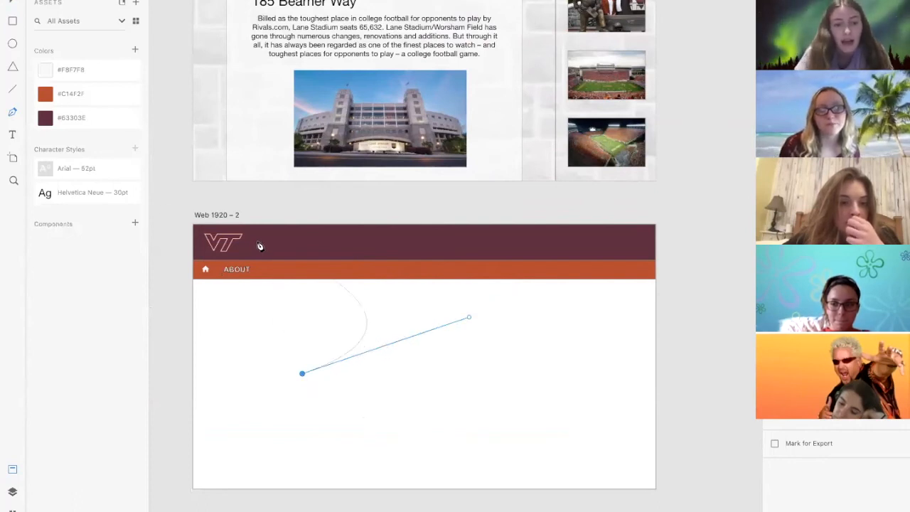
key(super+z)
Draw a nearly horizontal line across the blank area of Web 1920 – 2 with the Line tool and delete it
click(11, 90)
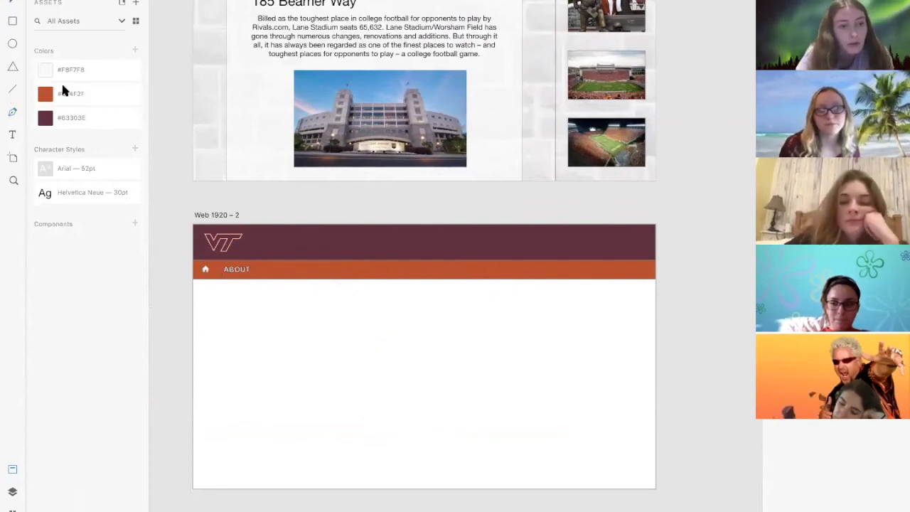
drag(230, 328, 311, 329)
drag(624, 332, 622, 326)
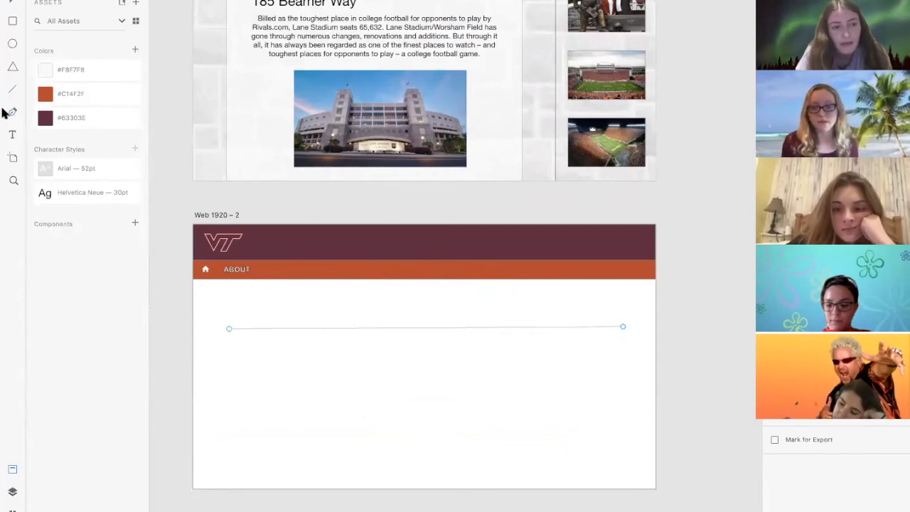
key(BackSpace)
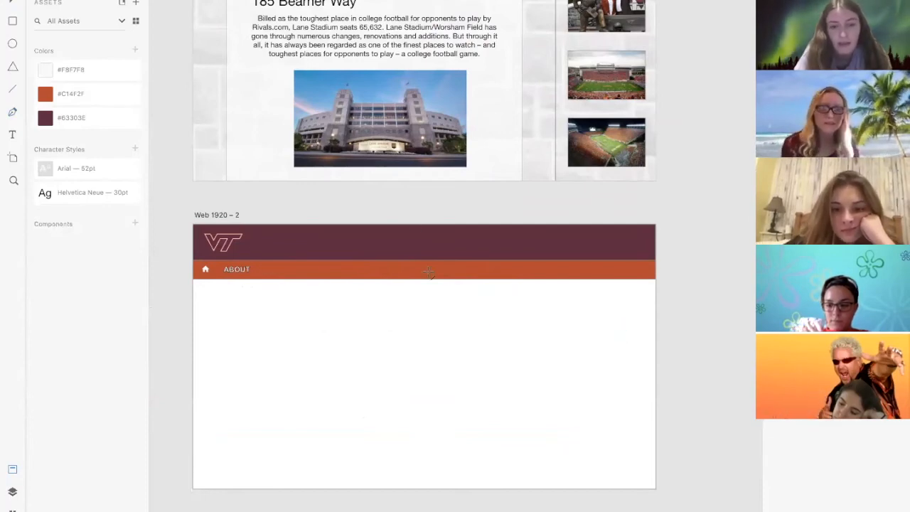
Copy the faded stone wall background from Web 1920 – 1 and paste it into the document
scroll(479, 324, up, 4)
scroll(518, 192, up, 3)
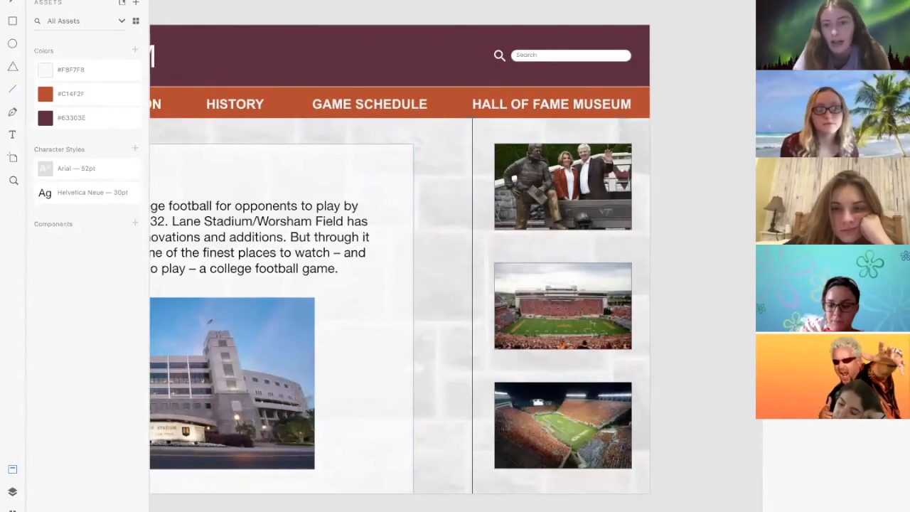
scroll(504, 225, up, 5)
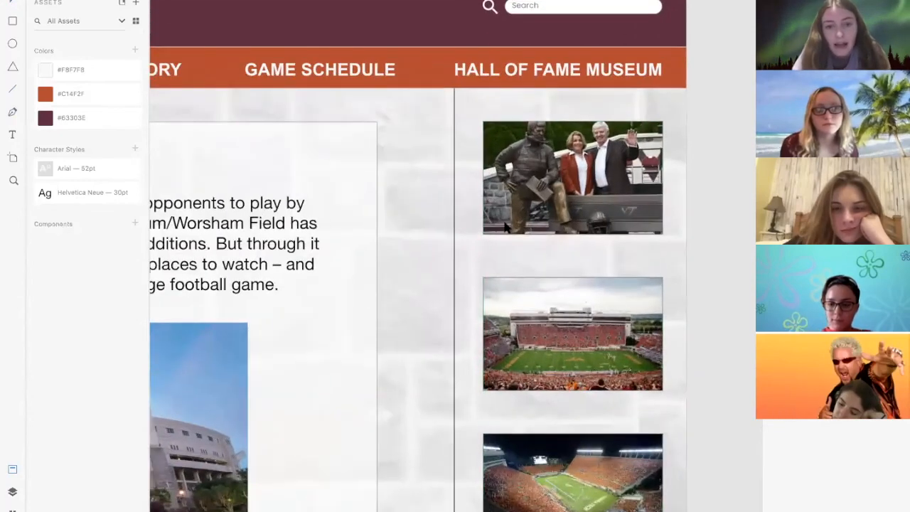
scroll(506, 226, down, 5)
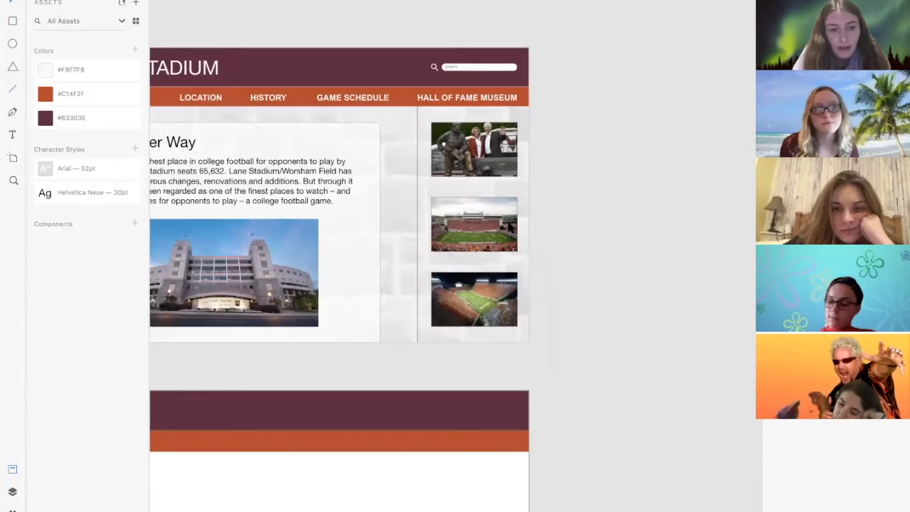
scroll(585, 334, down, 3)
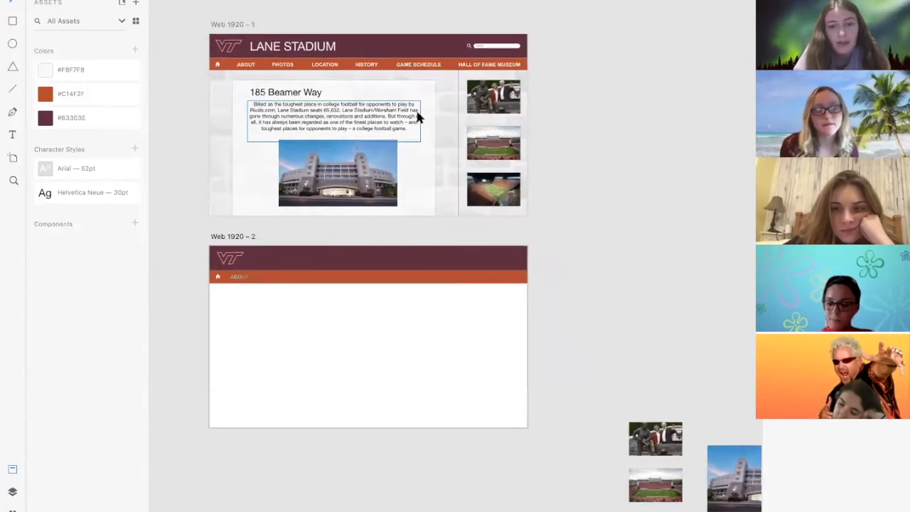
right_click(439, 124)
click(465, 148)
click(605, 328)
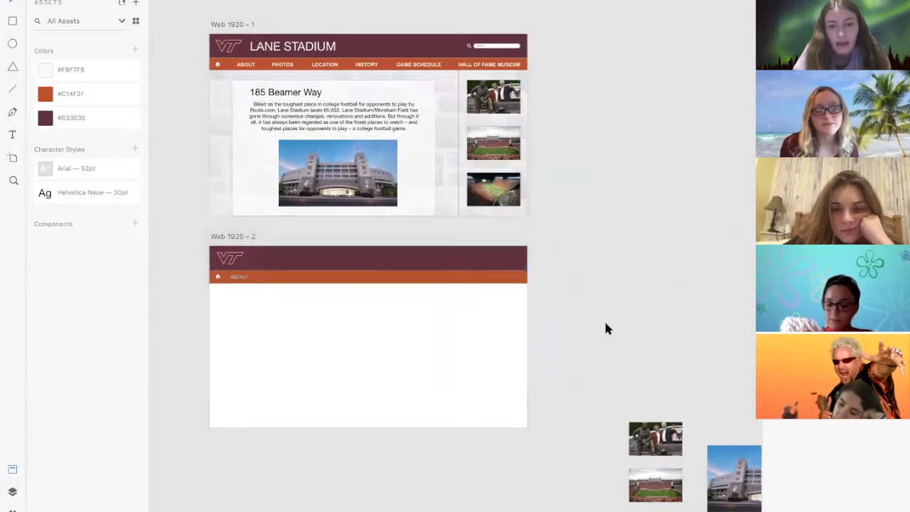
click(622, 337)
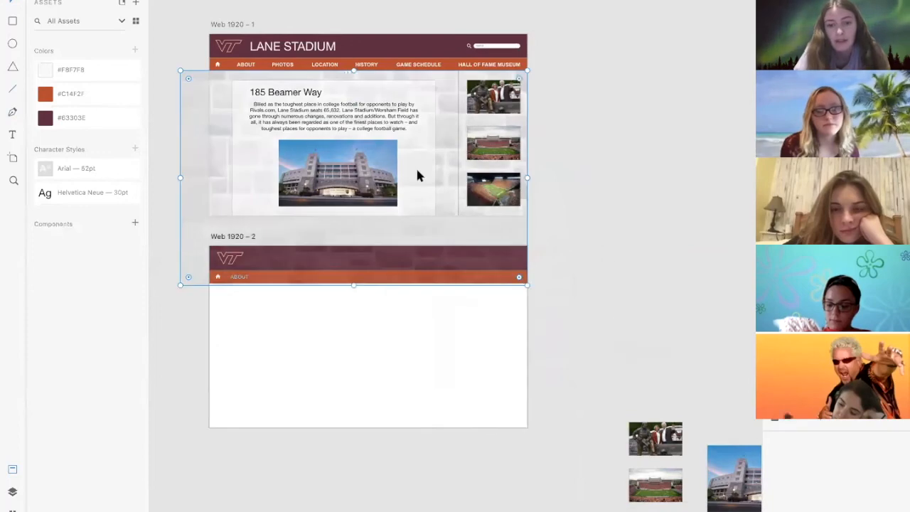
Move the pasted stone background onto the blank area of Web 1920 – 2, directly below the orange bar, and deselect it
drag(189, 166, 211, 357)
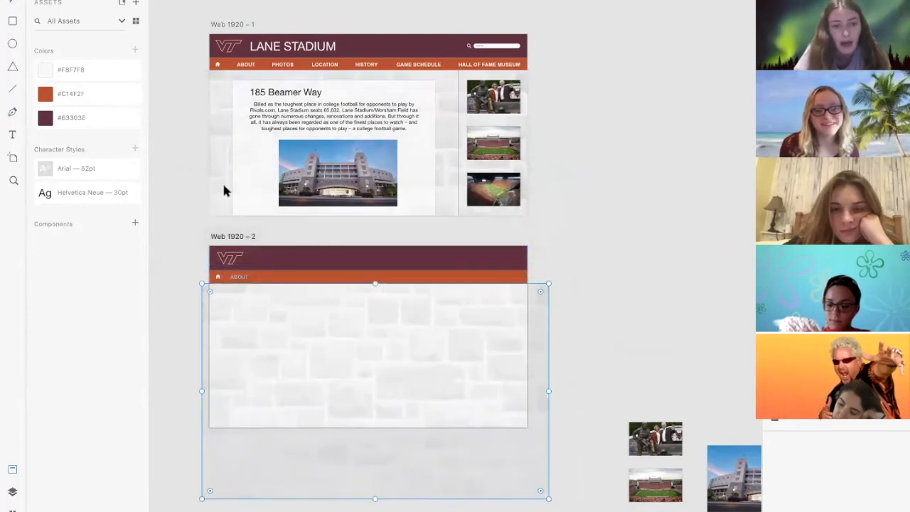
scroll(231, 154, up, 3)
scroll(234, 153, up, 2)
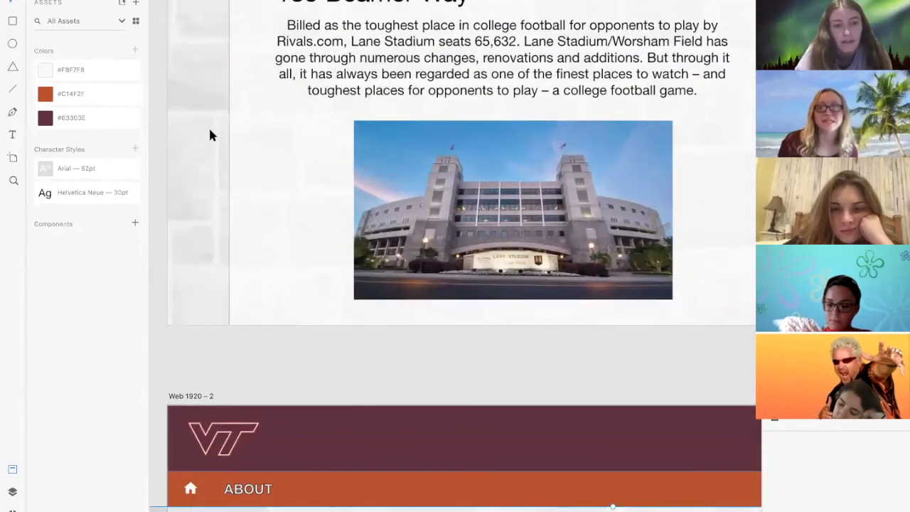
scroll(196, 138, down, 3)
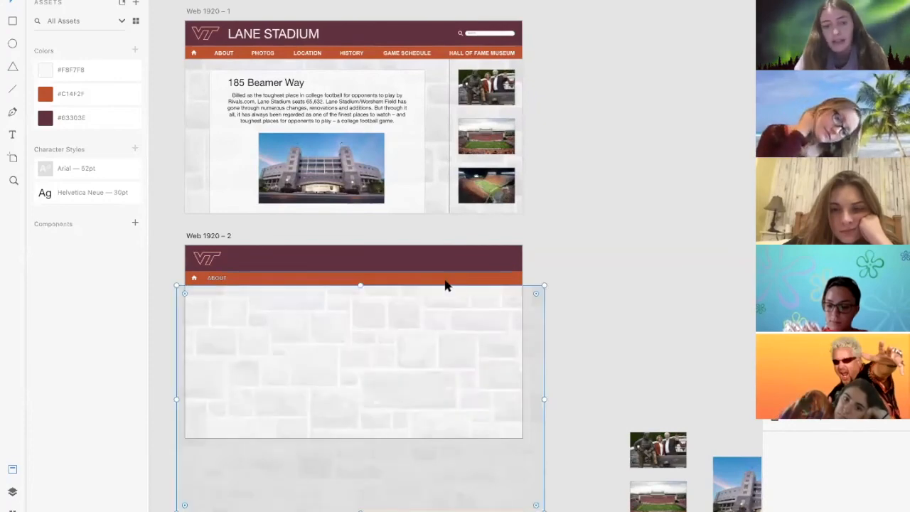
click(604, 272)
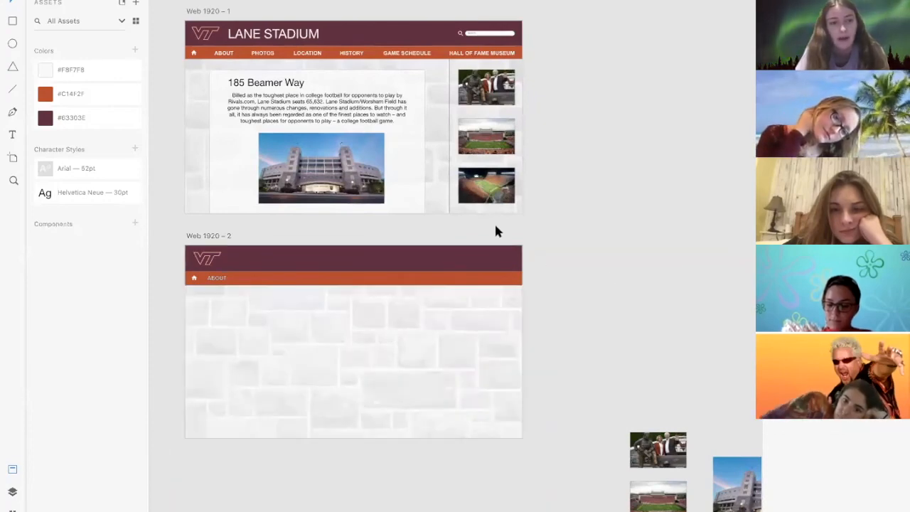
Examine the translucent white panel behind the 185 Beamer Way text and stadium photo in Web 1920 – 1
scroll(478, 217, up, 2)
scroll(460, 205, down, 1)
scroll(455, 206, up, 2)
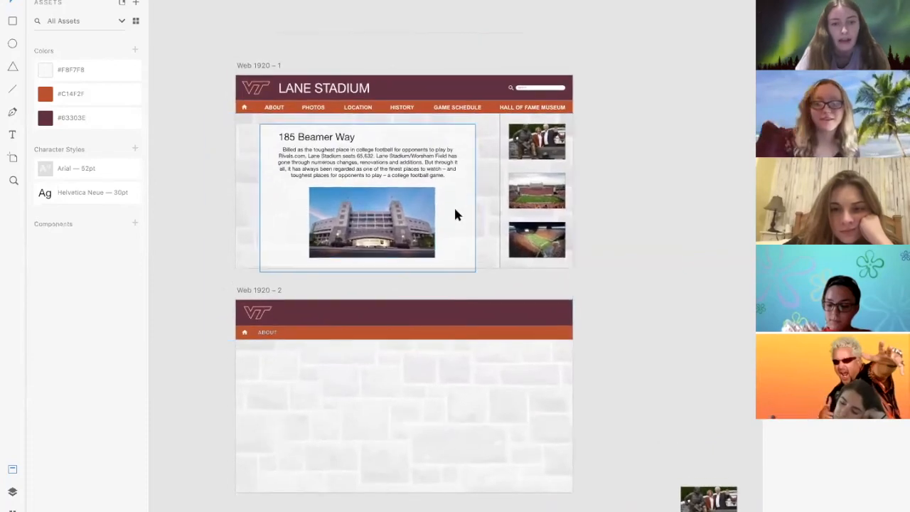
scroll(454, 206, up, 3)
scroll(447, 187, up, 2)
scroll(447, 187, left, 3)
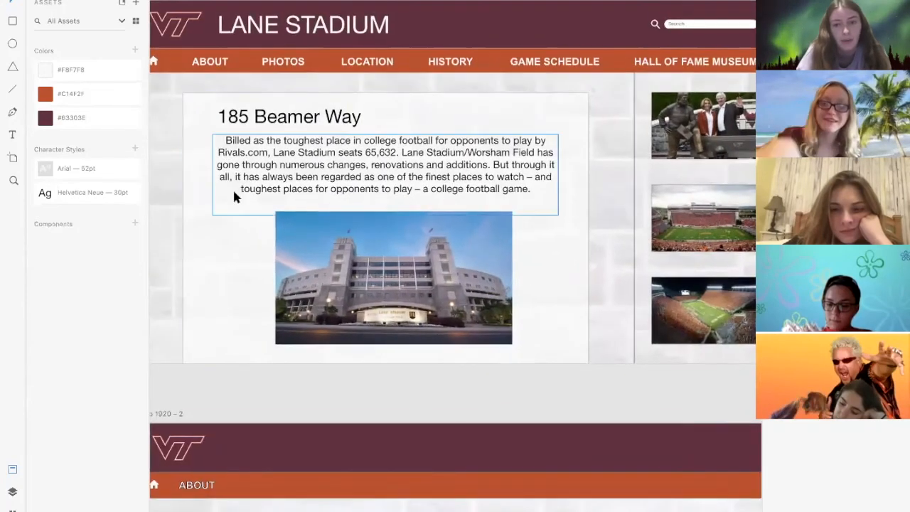
click(207, 113)
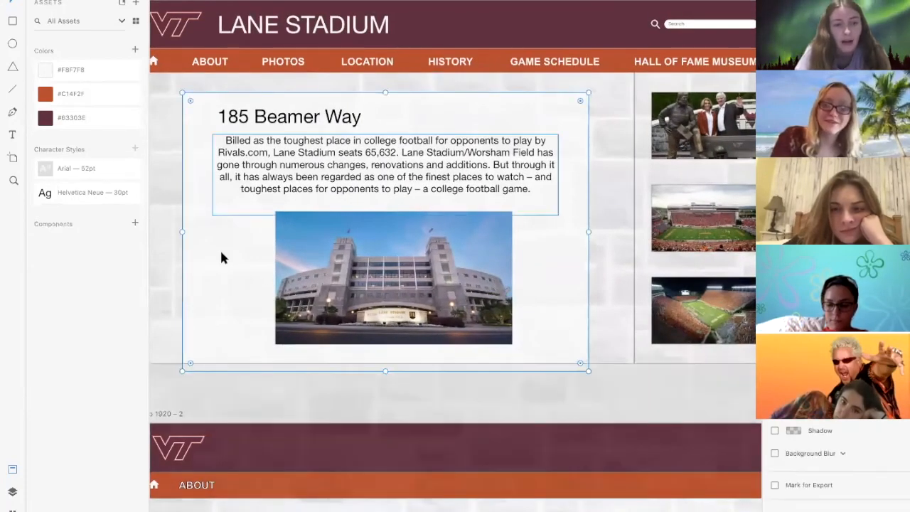
scroll(457, 119, up, 3)
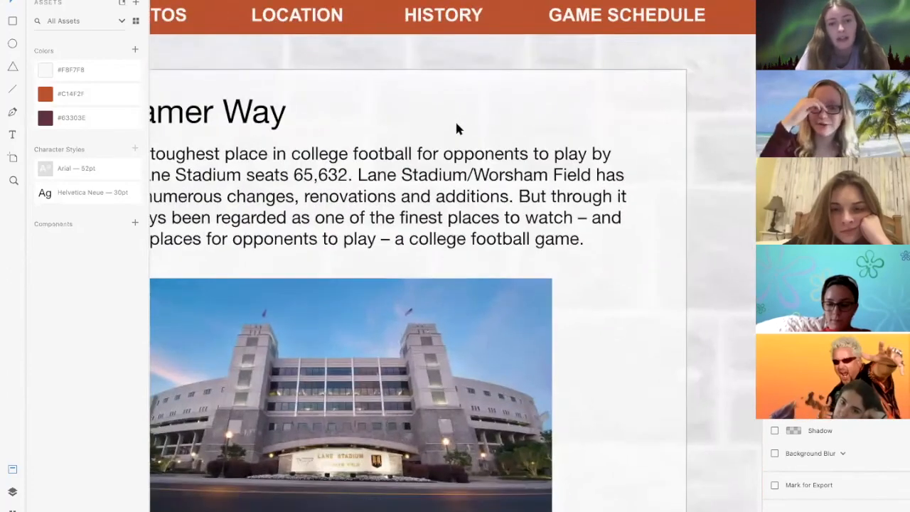